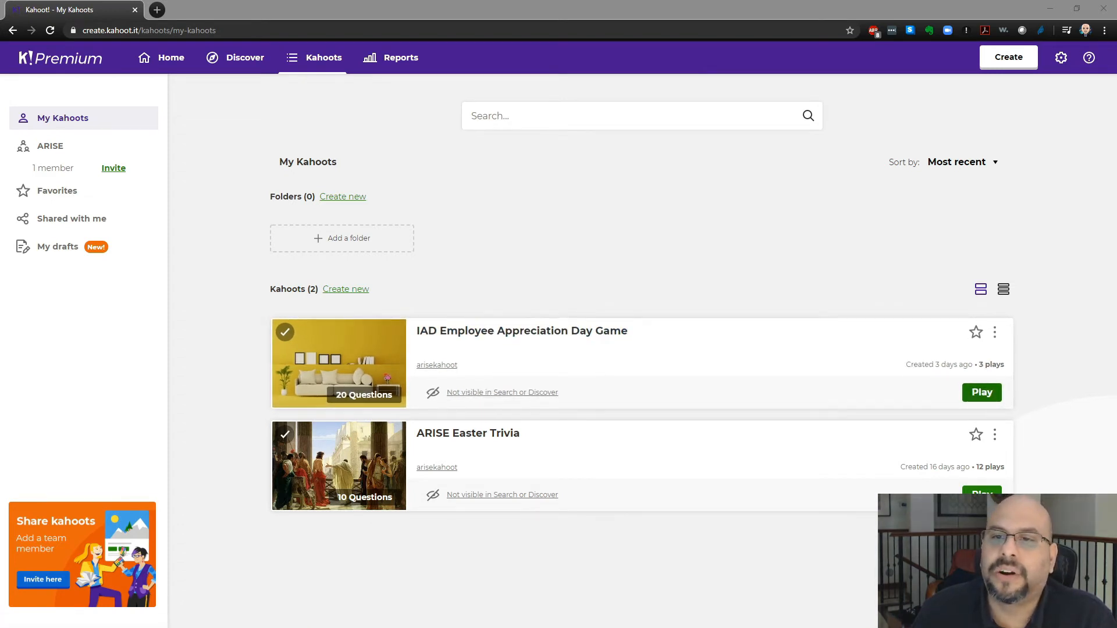
- Open the details page of the IAD Employee Appreciation Day Game kahoot
click(995, 332)
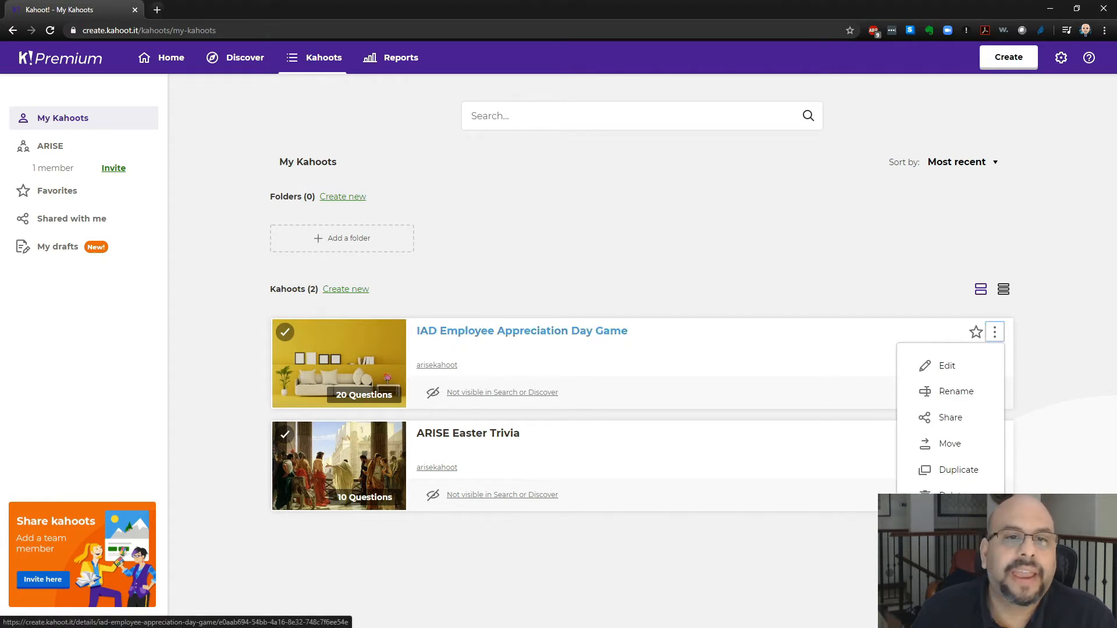
click(522, 331)
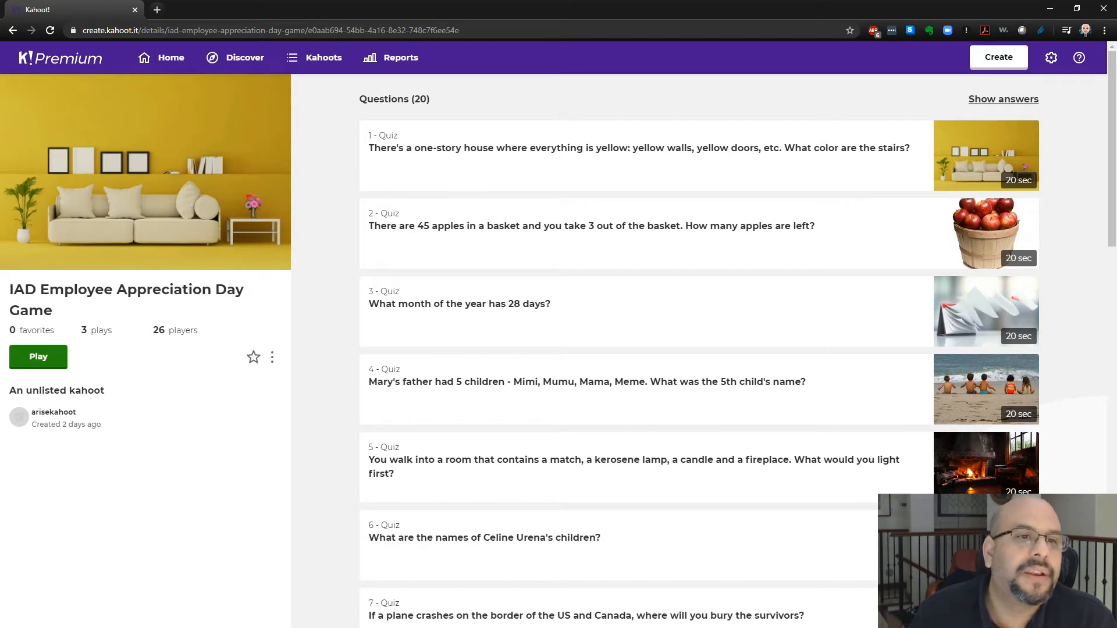
- Open the kahoot's preview, switch the browser to full screen, and launch a Classic player-vs-player game
click(272, 357)
click(232, 442)
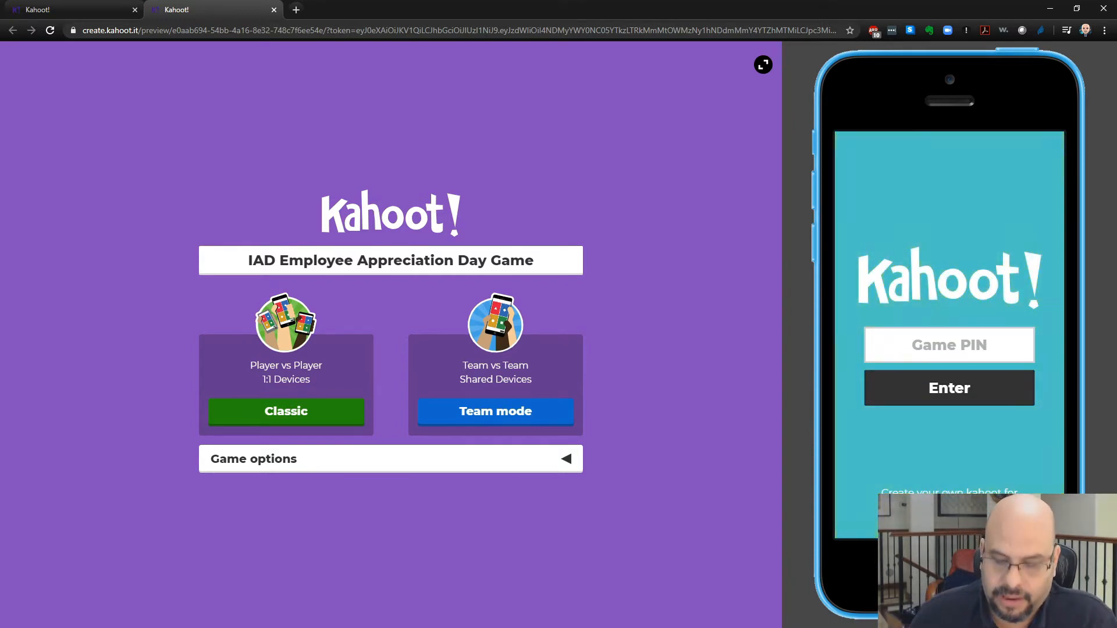
key(F11)
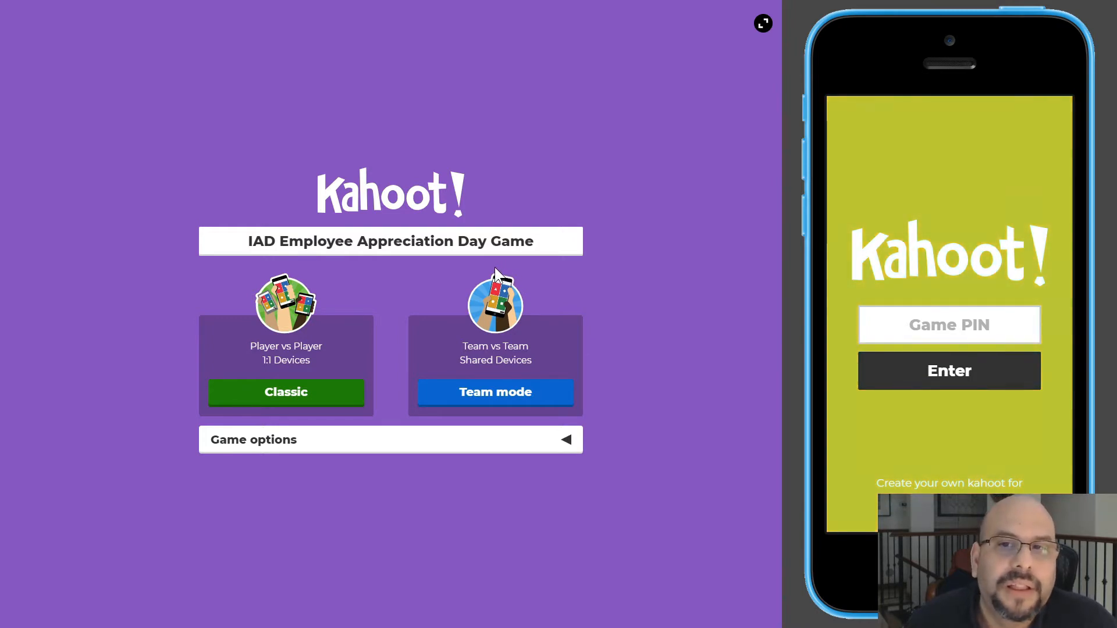
click(283, 402)
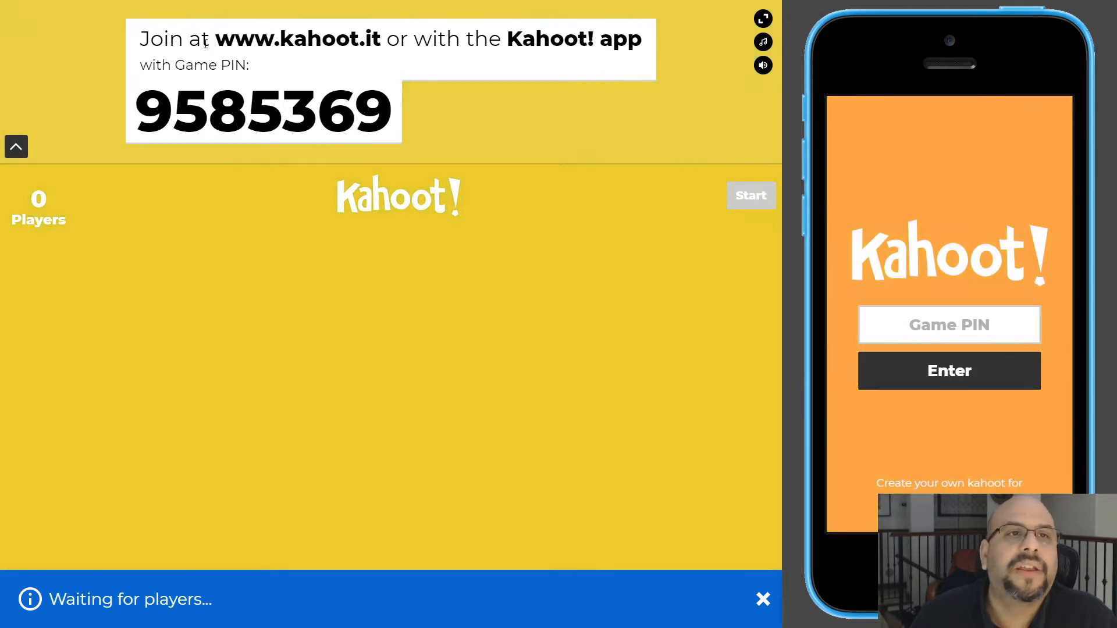
- Highlight the joining instructions in the lobby and copy the game PIN
drag(214, 42, 373, 51)
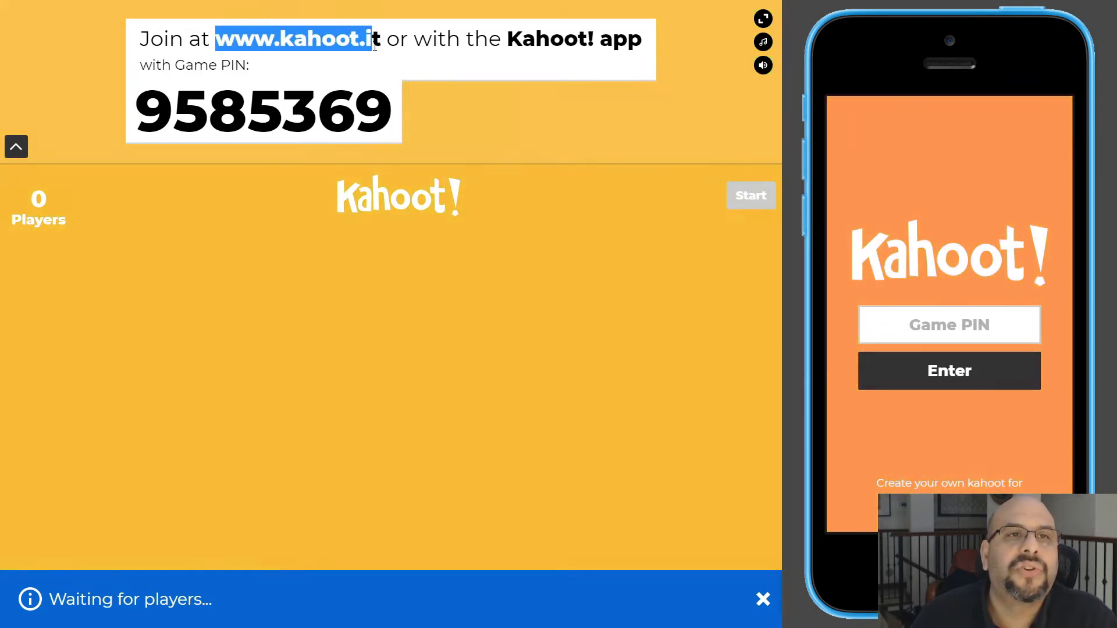
click(403, 68)
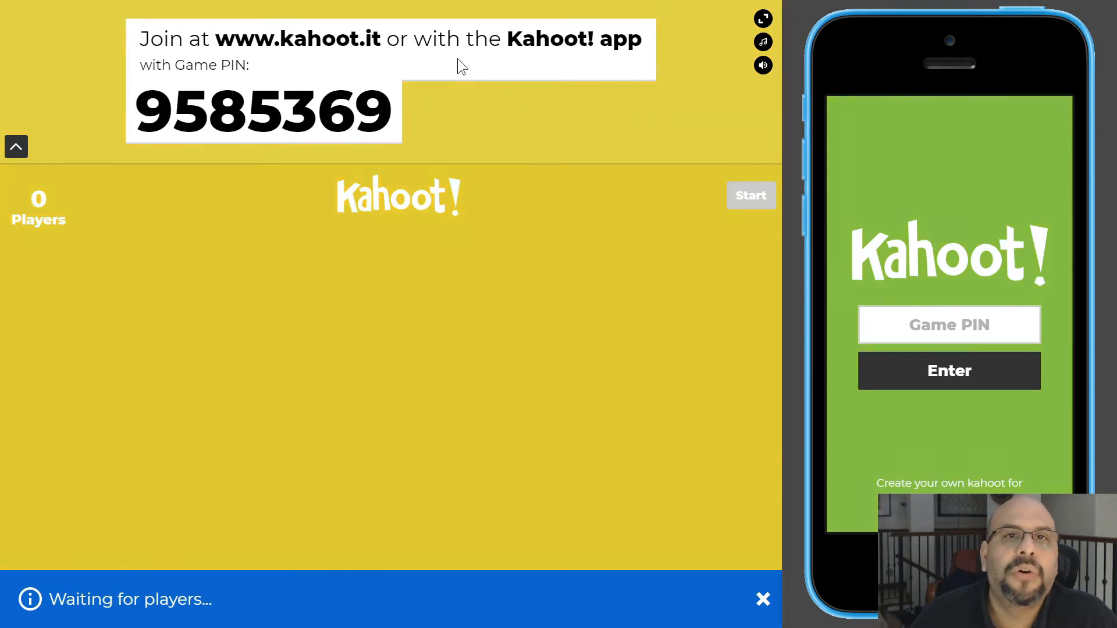
drag(507, 38, 643, 41)
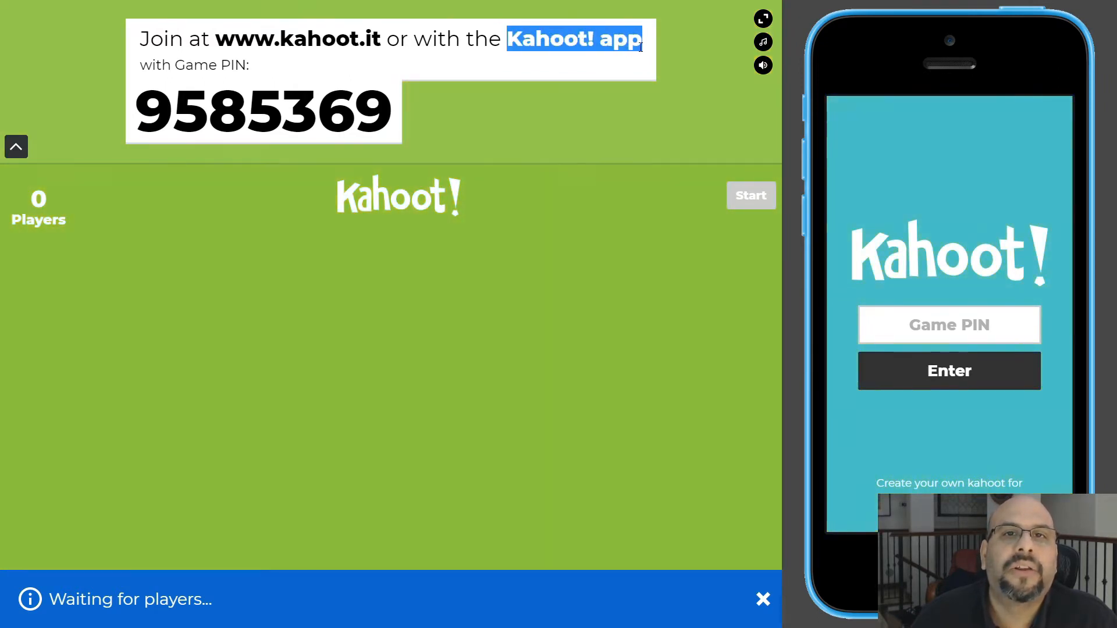
drag(176, 66, 252, 80)
drag(146, 117, 391, 109)
right_click(330, 112)
click(356, 118)
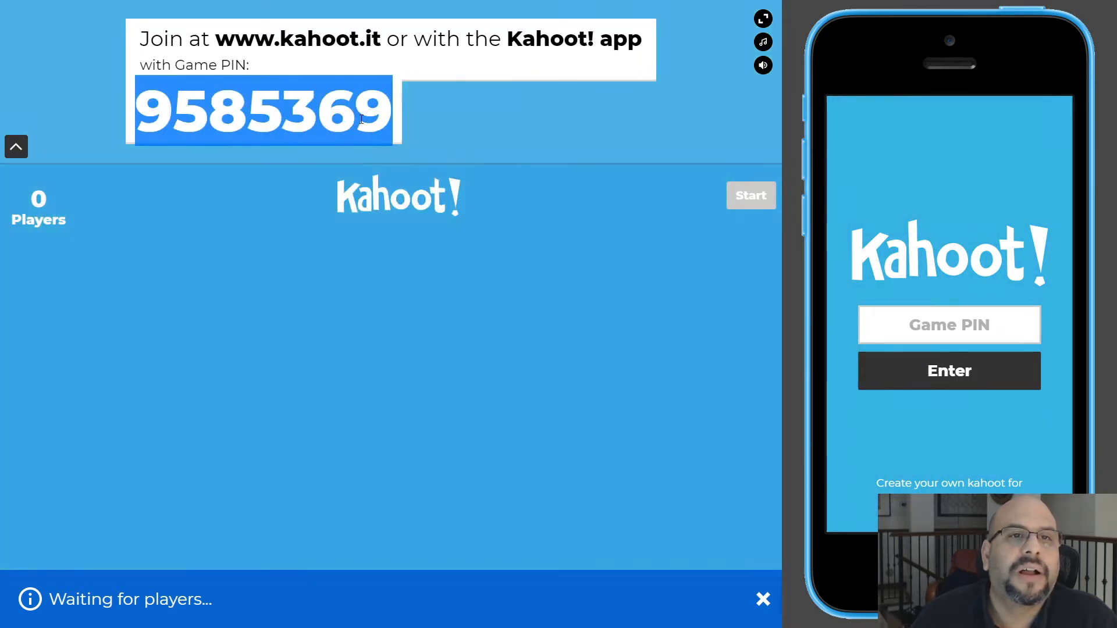
- Paste the game PIN into the simulated phone's Game PIN field and submit it
click(917, 328)
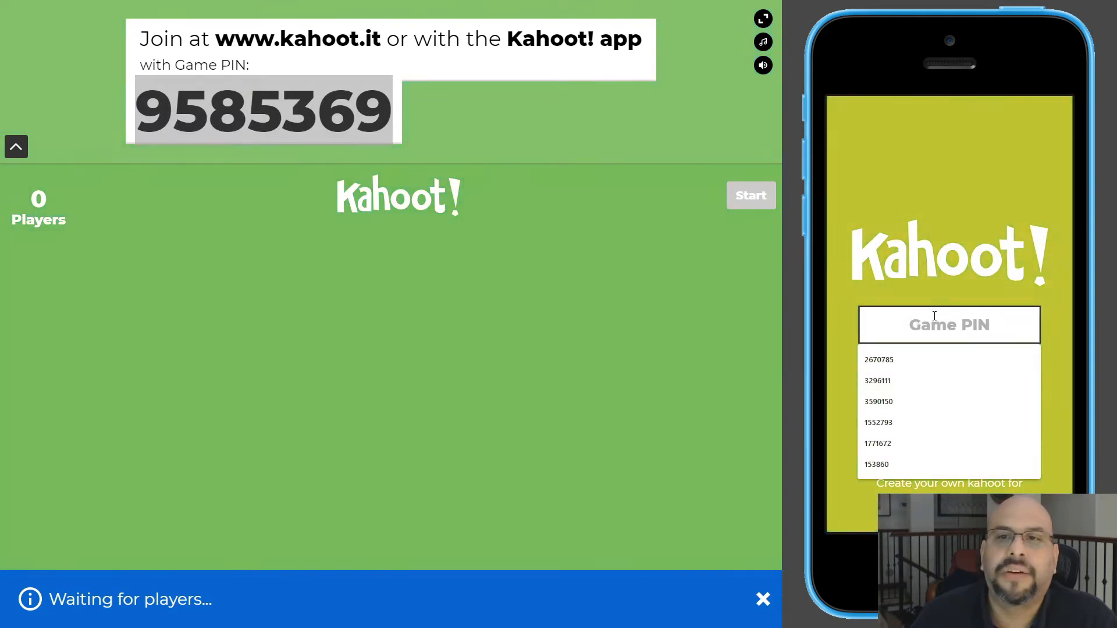
right_click(951, 327)
click(990, 407)
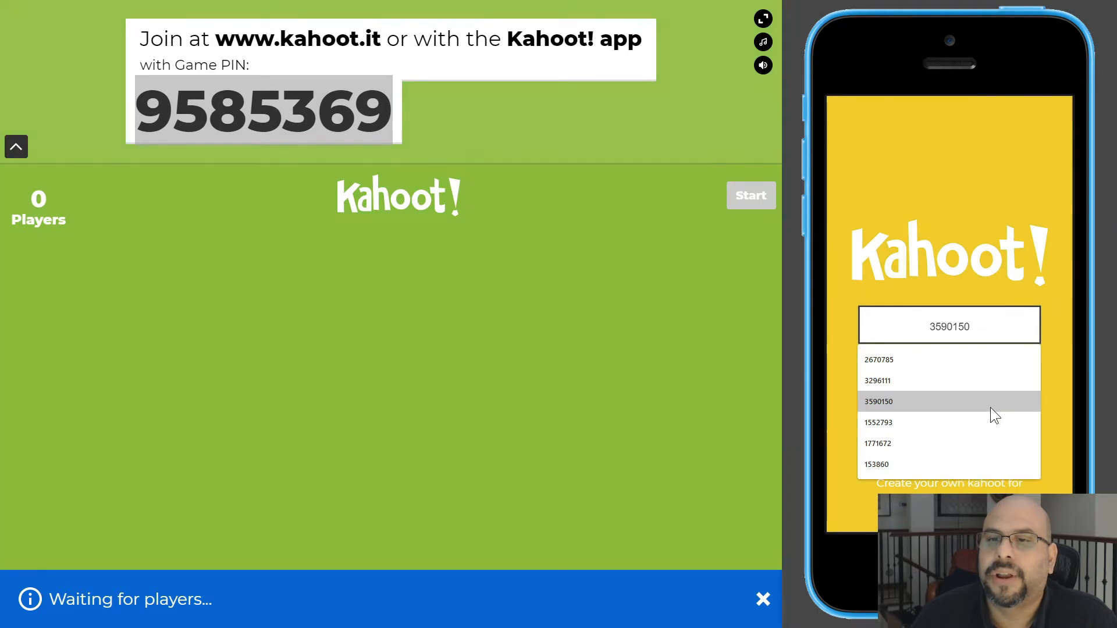
click(967, 242)
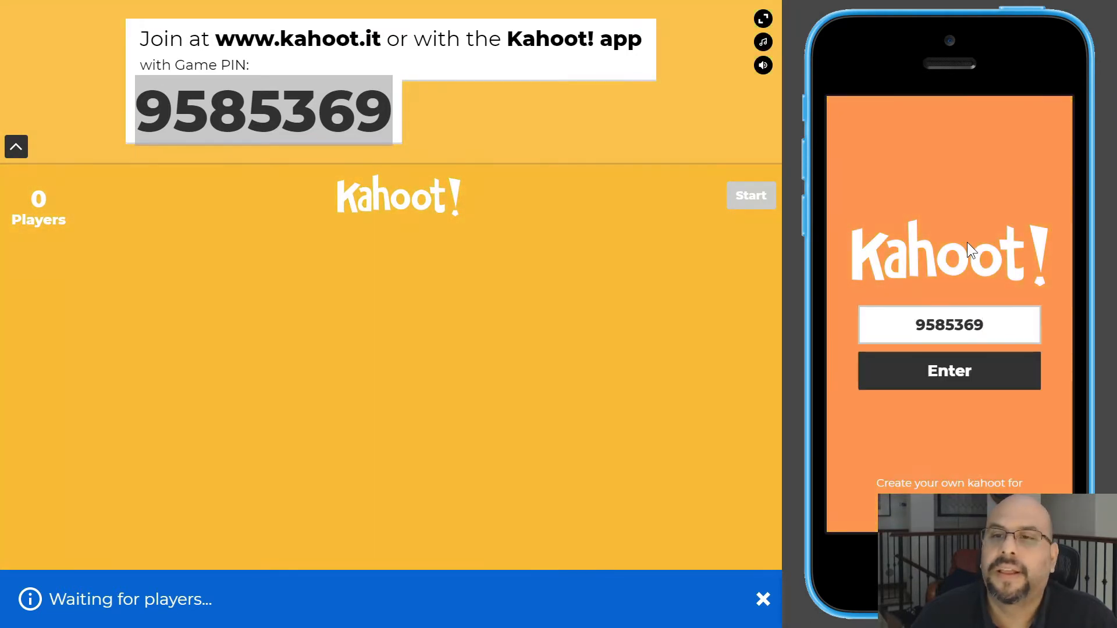
click(952, 377)
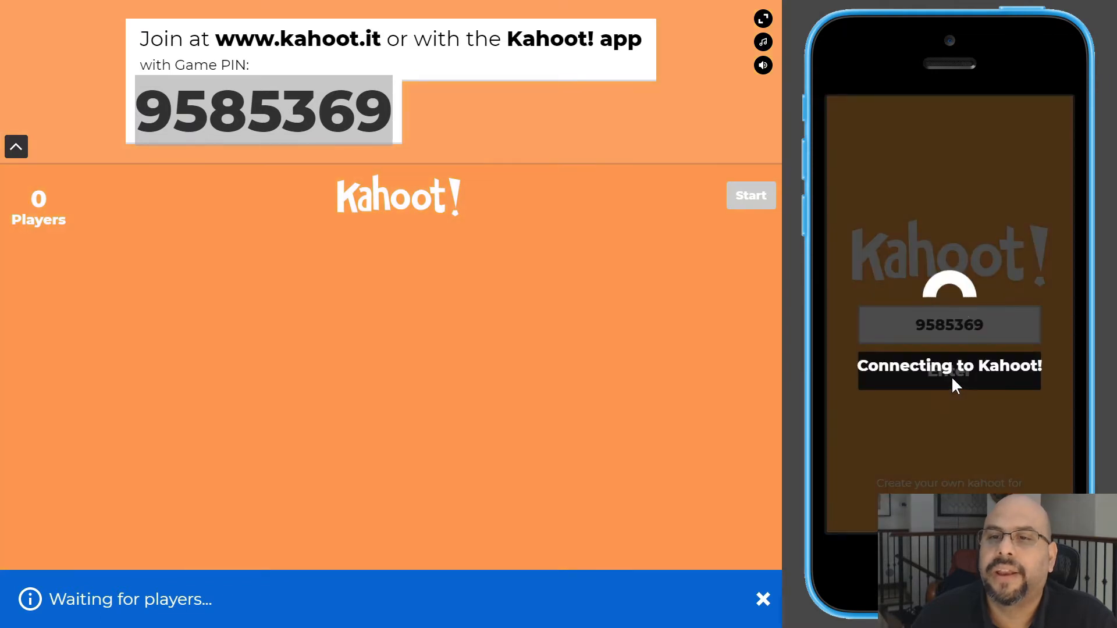
- Enter the player's nickname on the phone and join the game
click(950, 340)
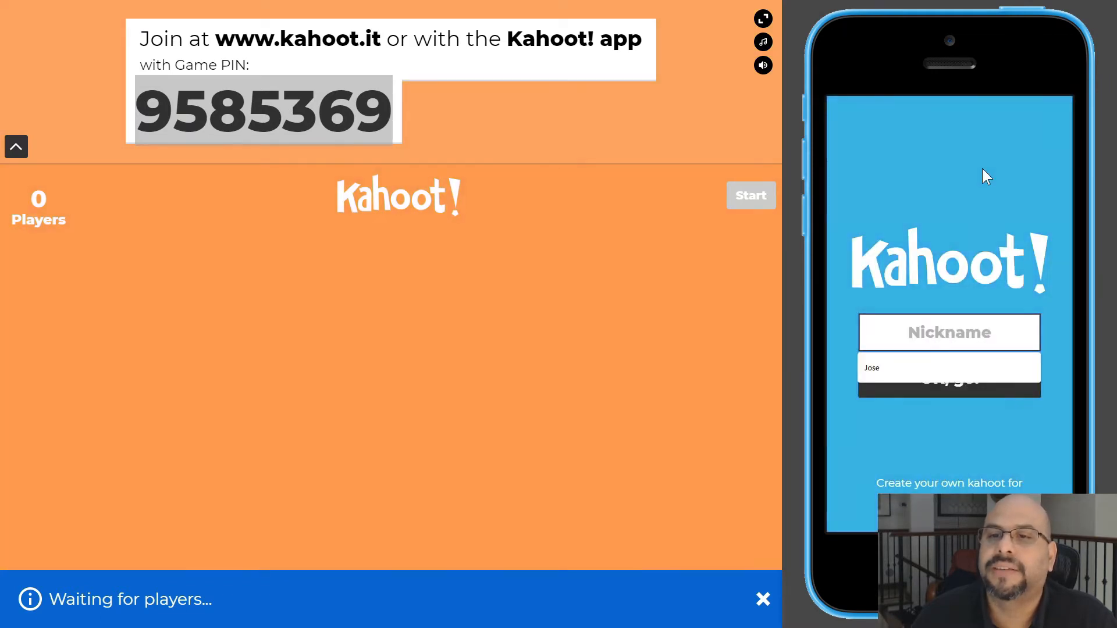
text(Jose)
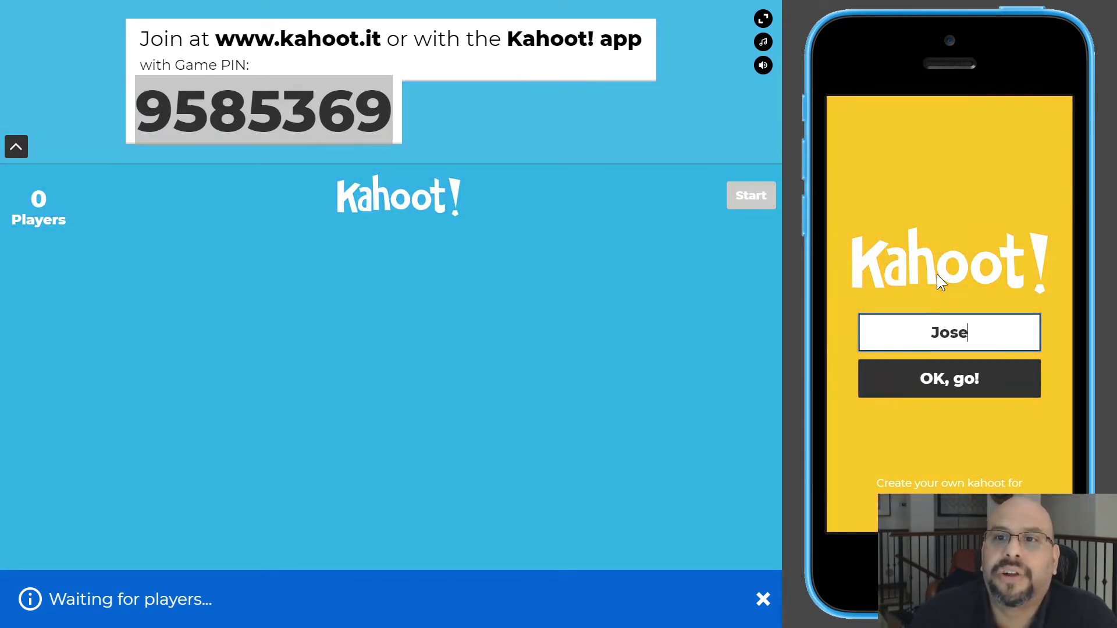
click(958, 377)
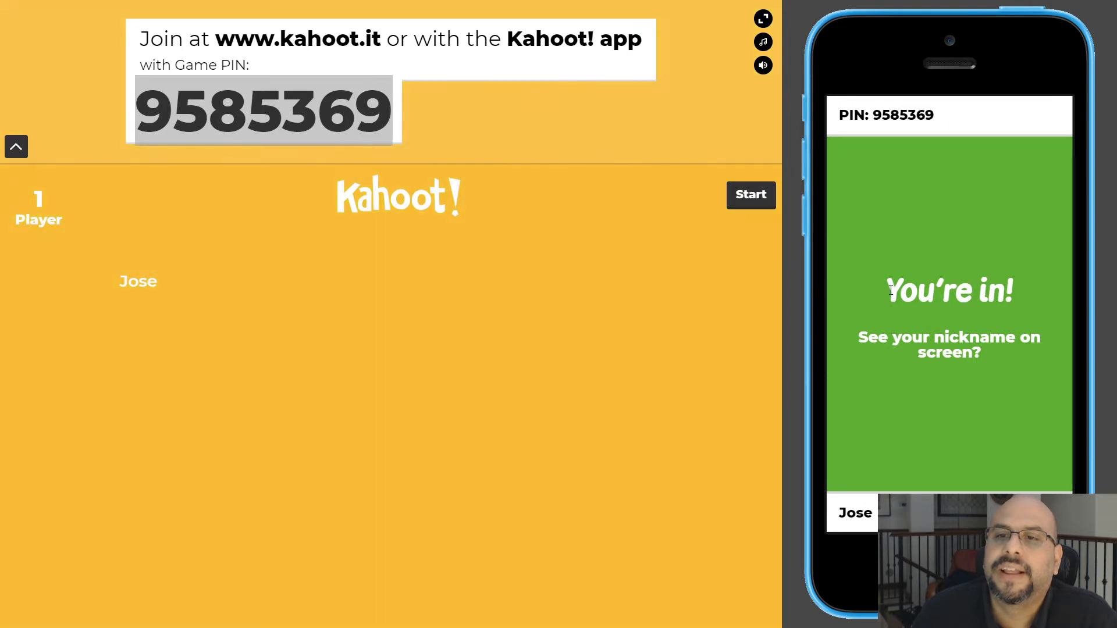
- Start the game from the host lobby
drag(890, 291, 1024, 297)
click(938, 322)
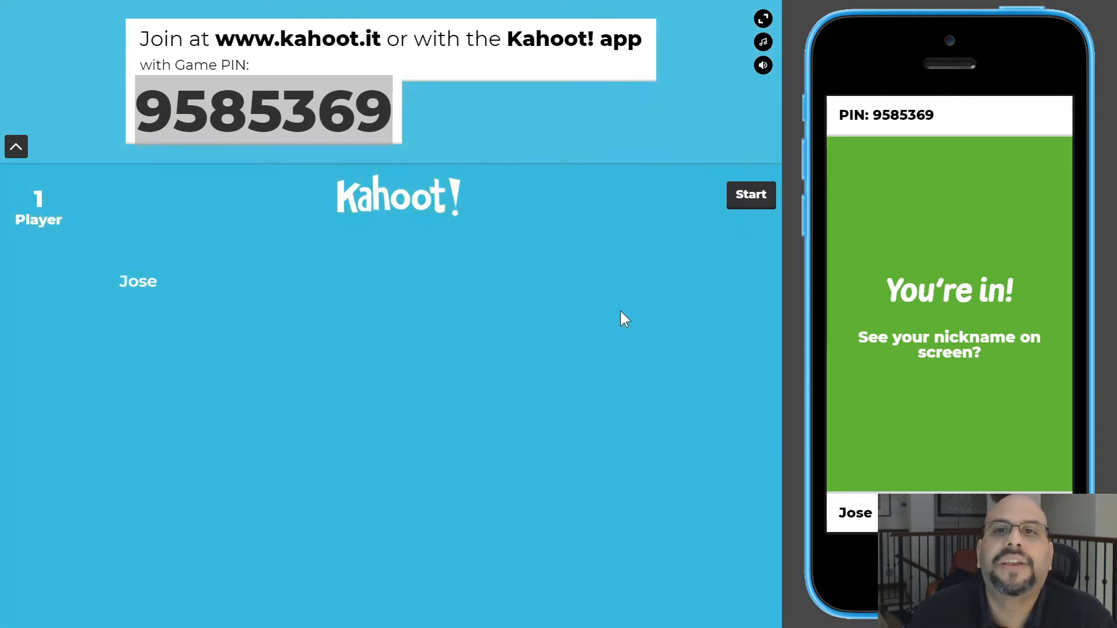
click(735, 207)
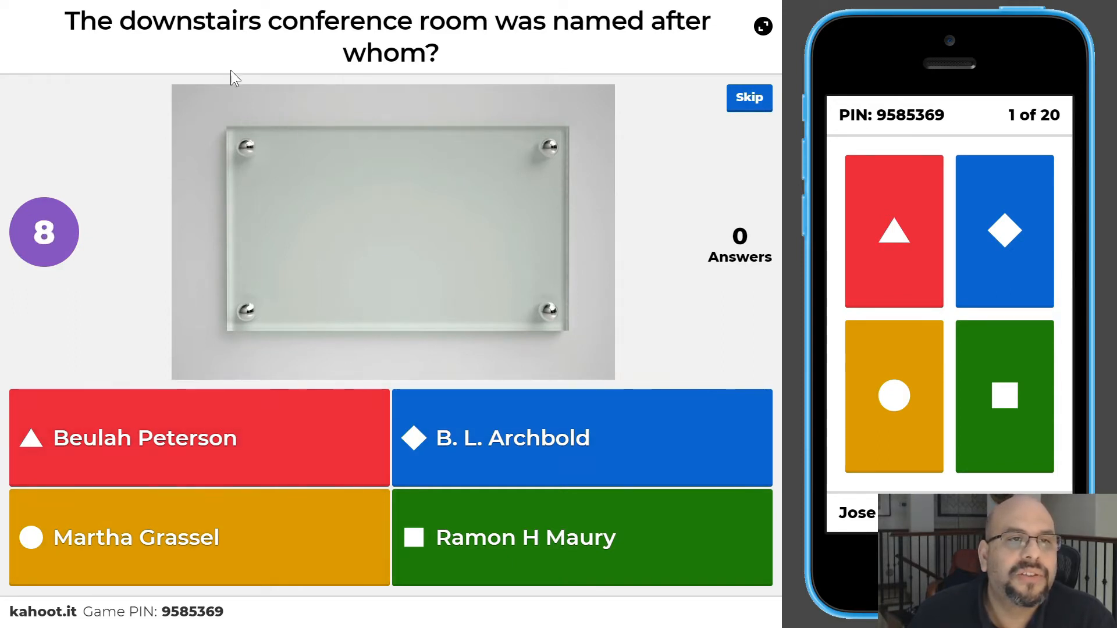
click(889, 375)
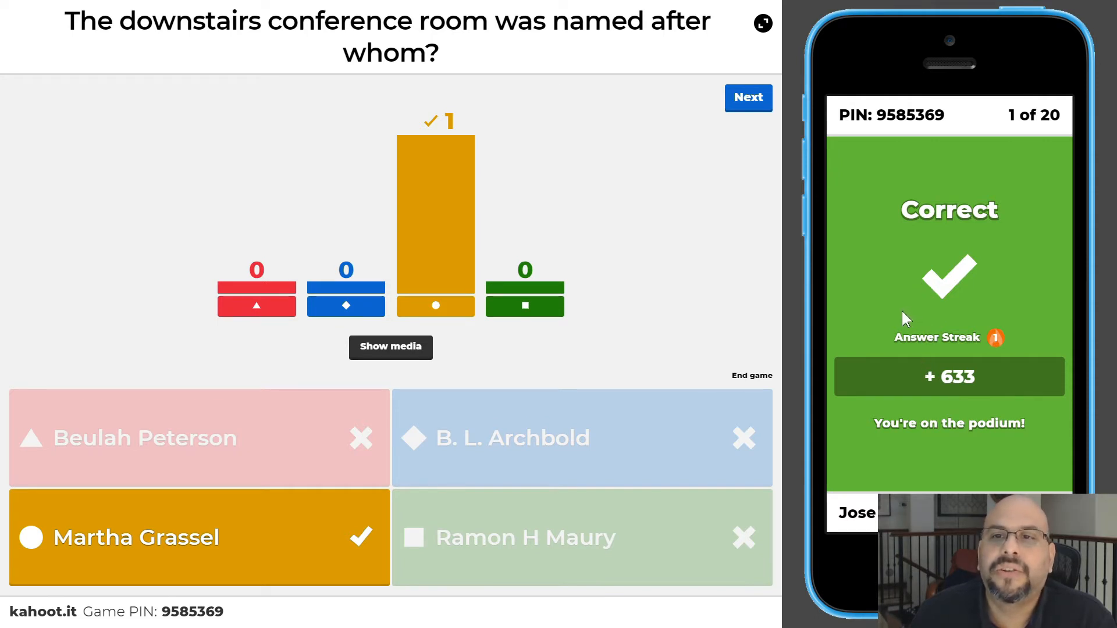
click(742, 108)
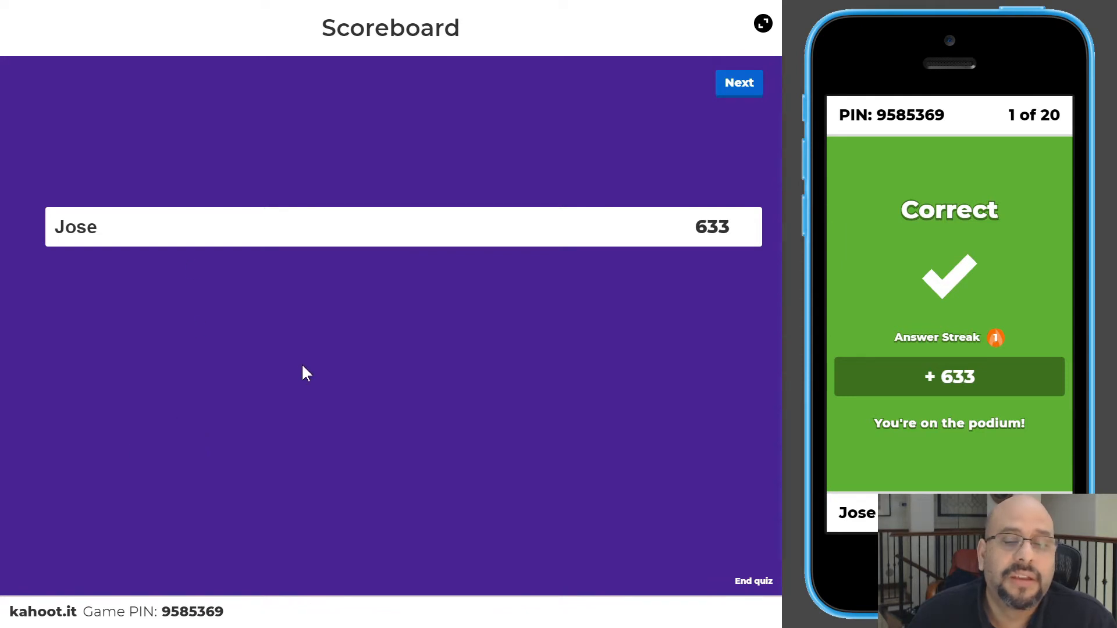
- Advance to question 2 and answer it with 25 on the phone
click(739, 93)
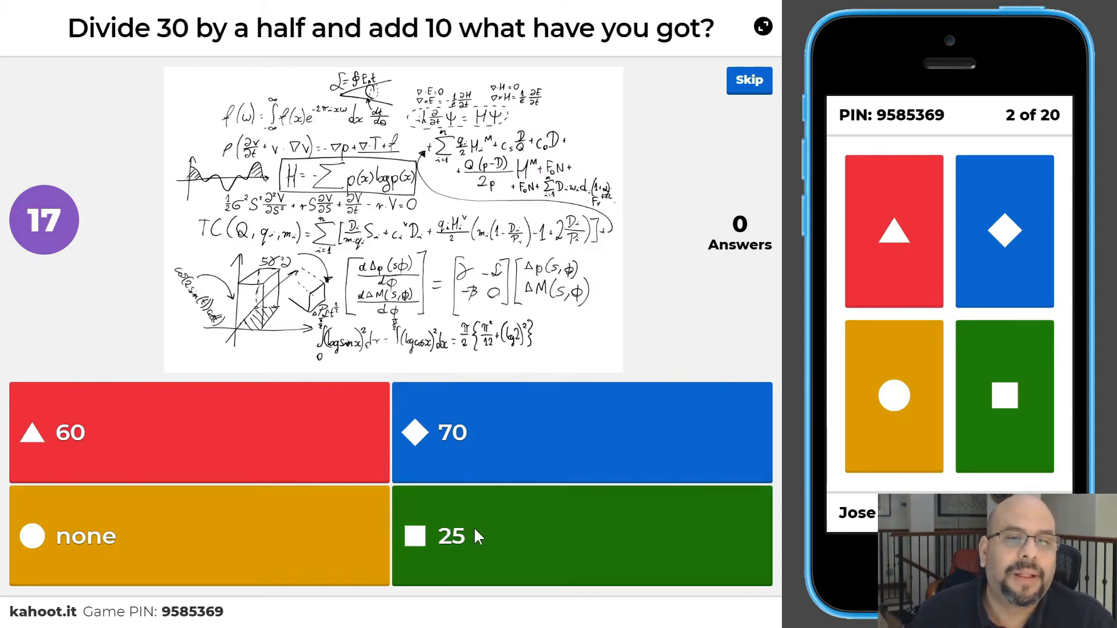
click(990, 383)
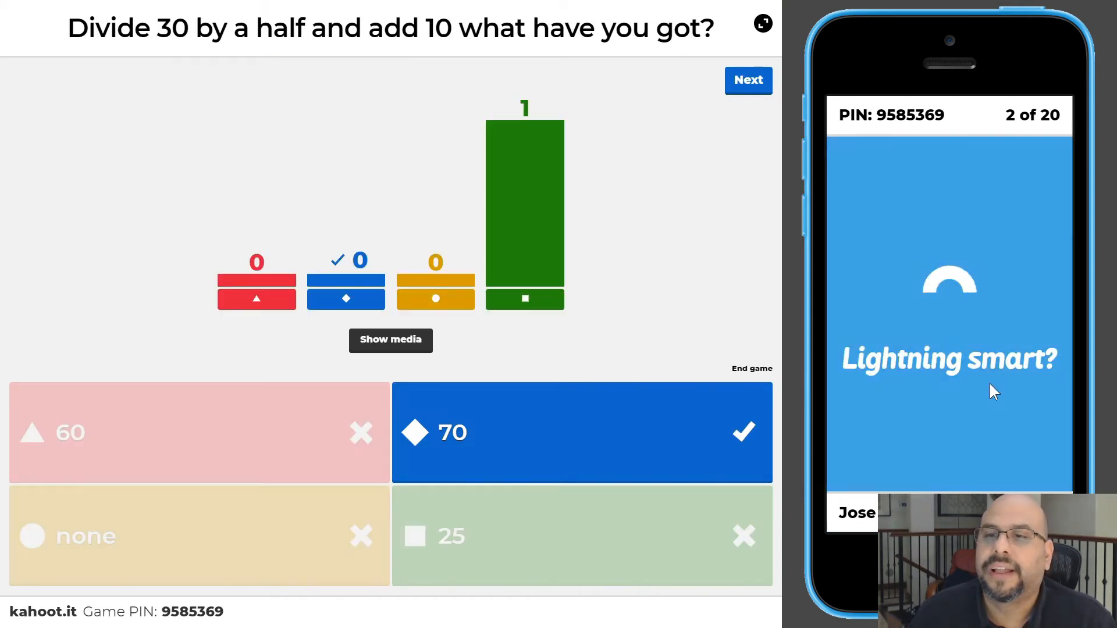
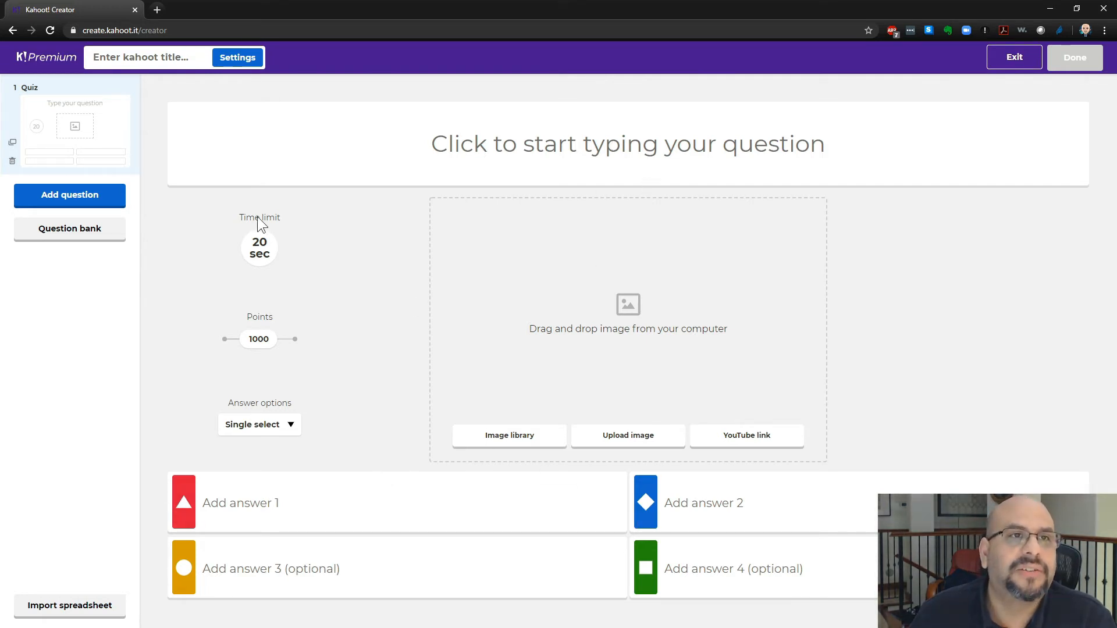
- Enter the question text "2 + 2 = ?" for the first quiz question
click(576, 144)
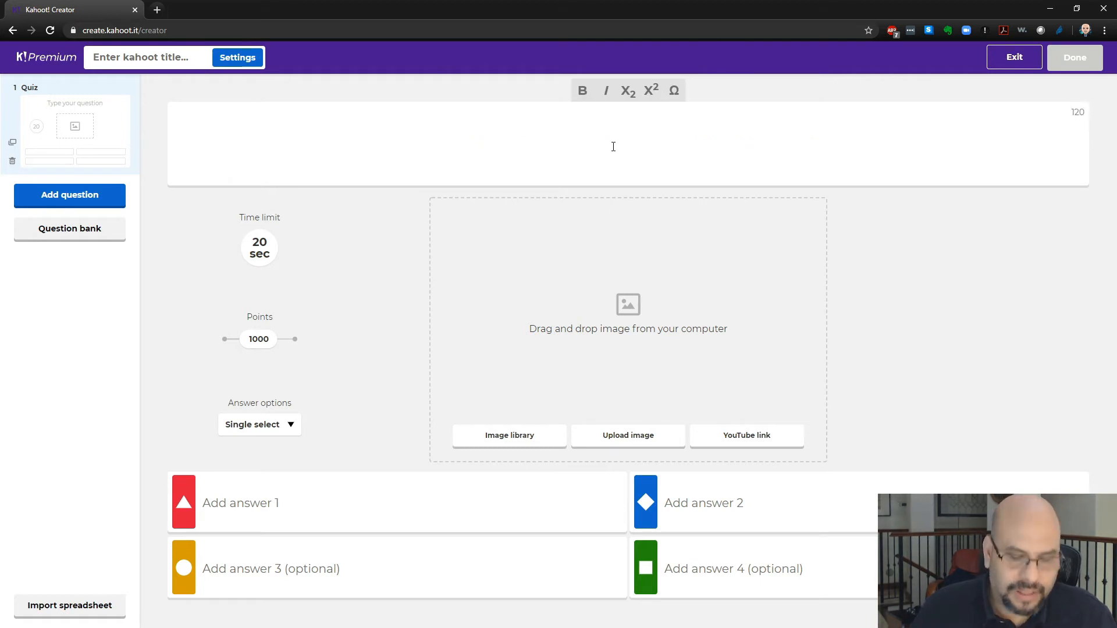
text(2 +)
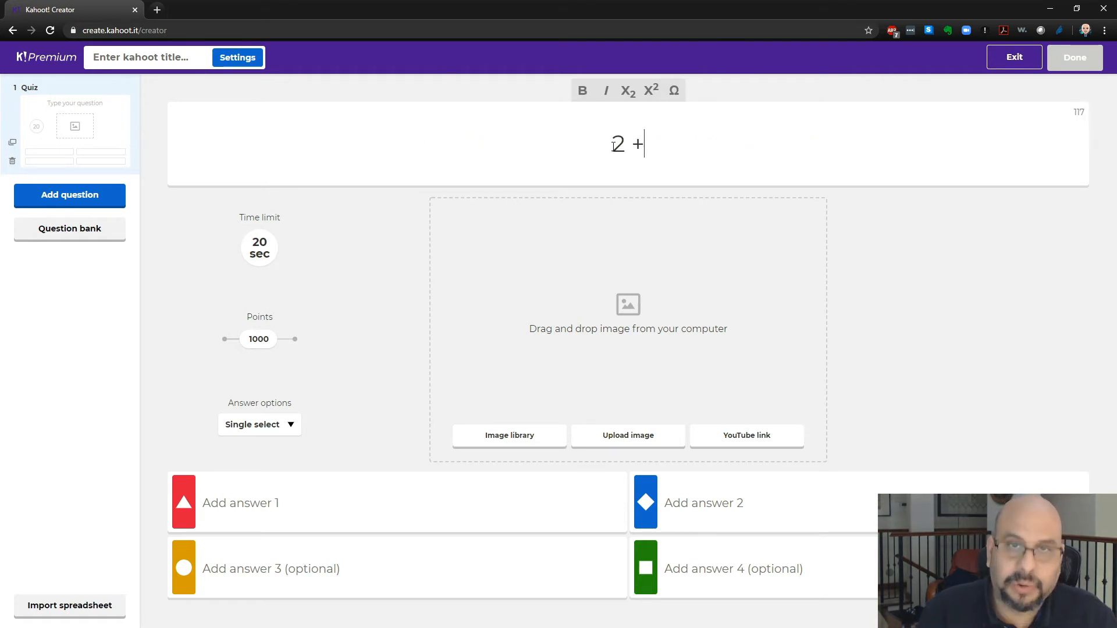
text( 2 )
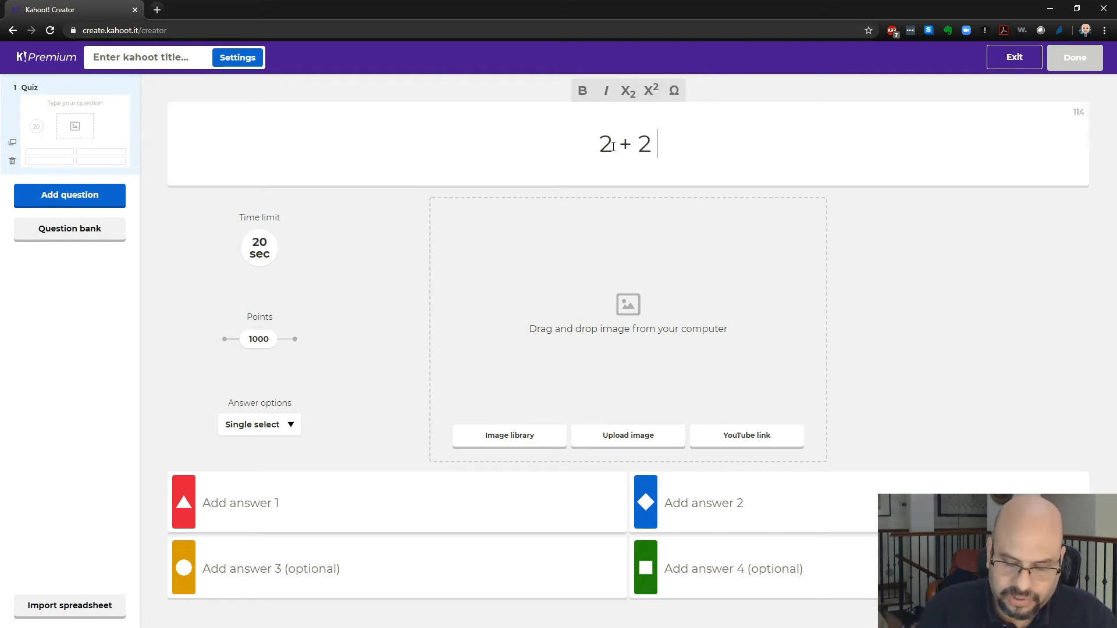
text(= ?)
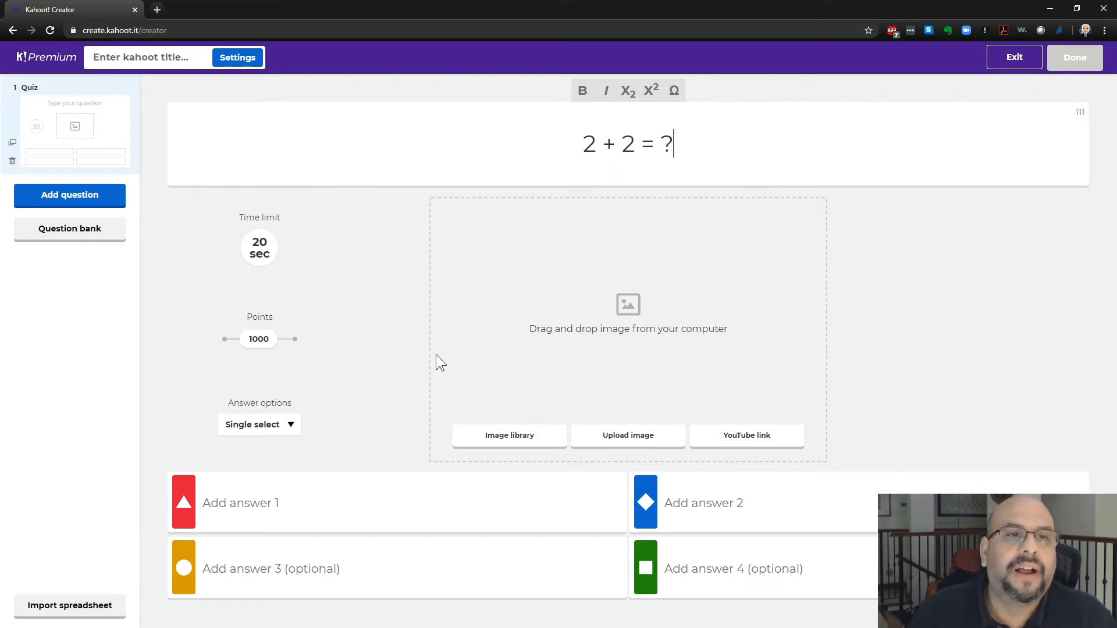
- Set the question's time limit to 10 seconds
click(270, 249)
click(291, 218)
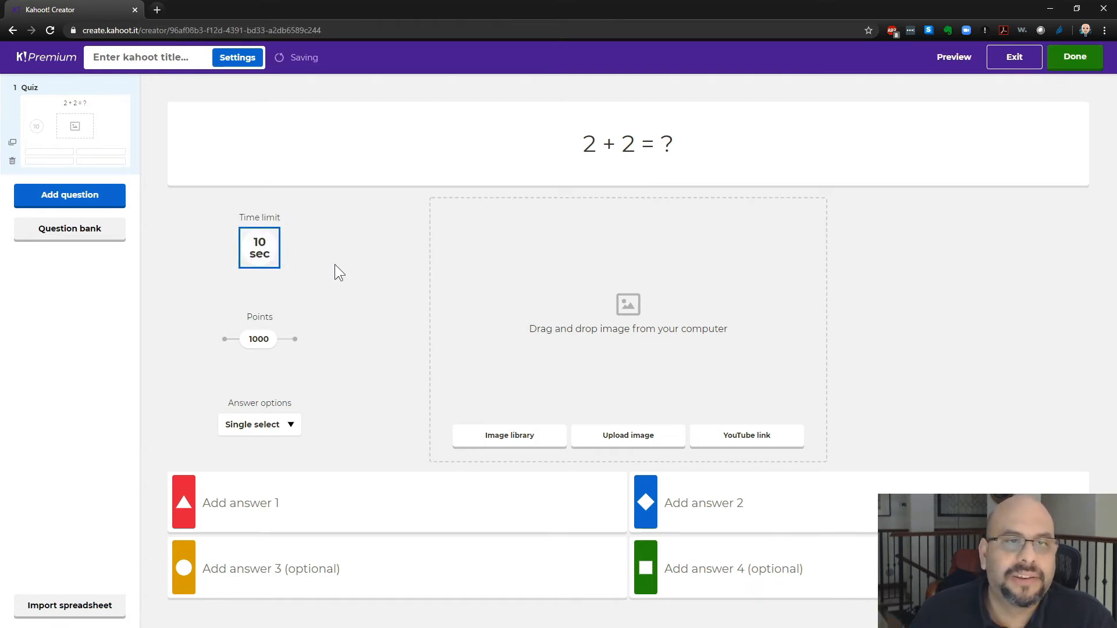
mouse_move(259, 339)
mouse_down()
mouse_move(234, 339)
mouse_move(297, 357)
mouse_move(262, 345)
mouse_up()
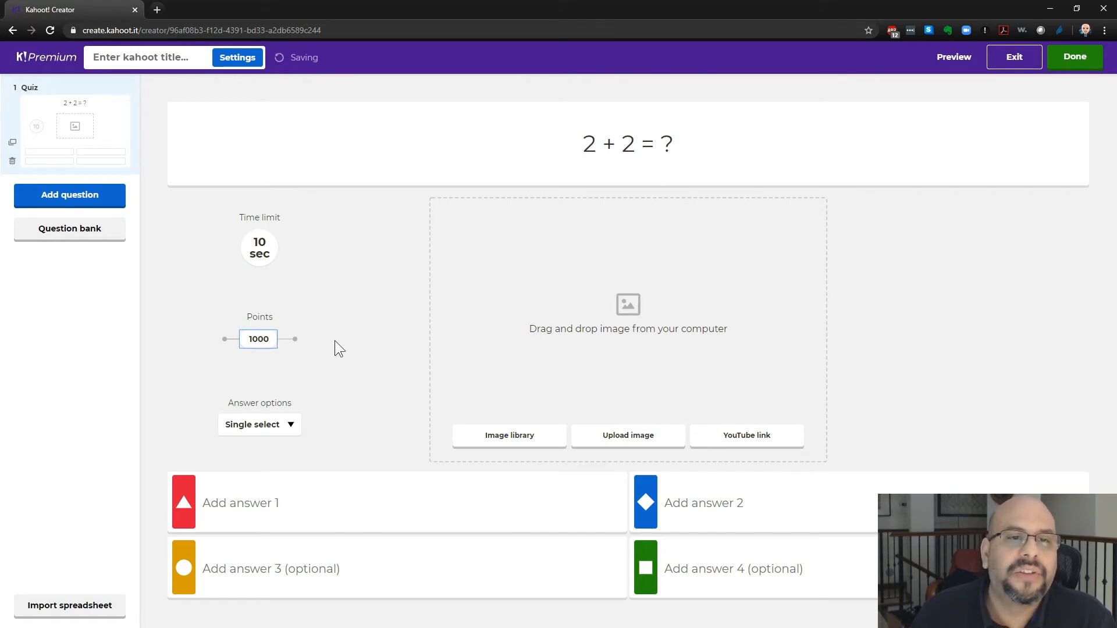
- Search the image library for "math", add a chalkboard math image, and set the image reveal to 8x8
click(504, 445)
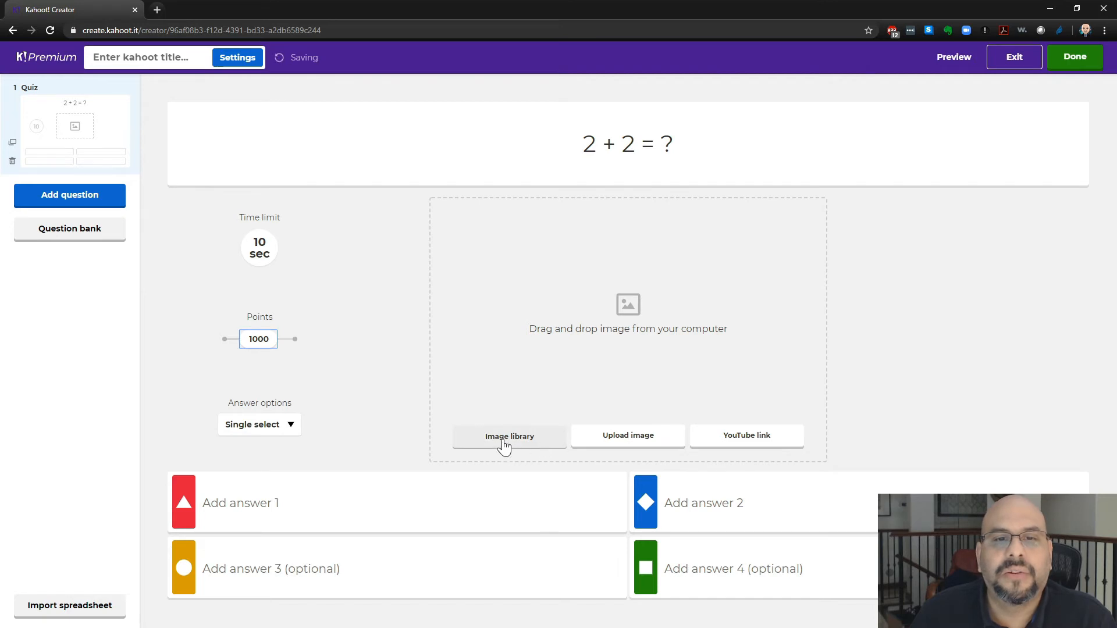
click(504, 446)
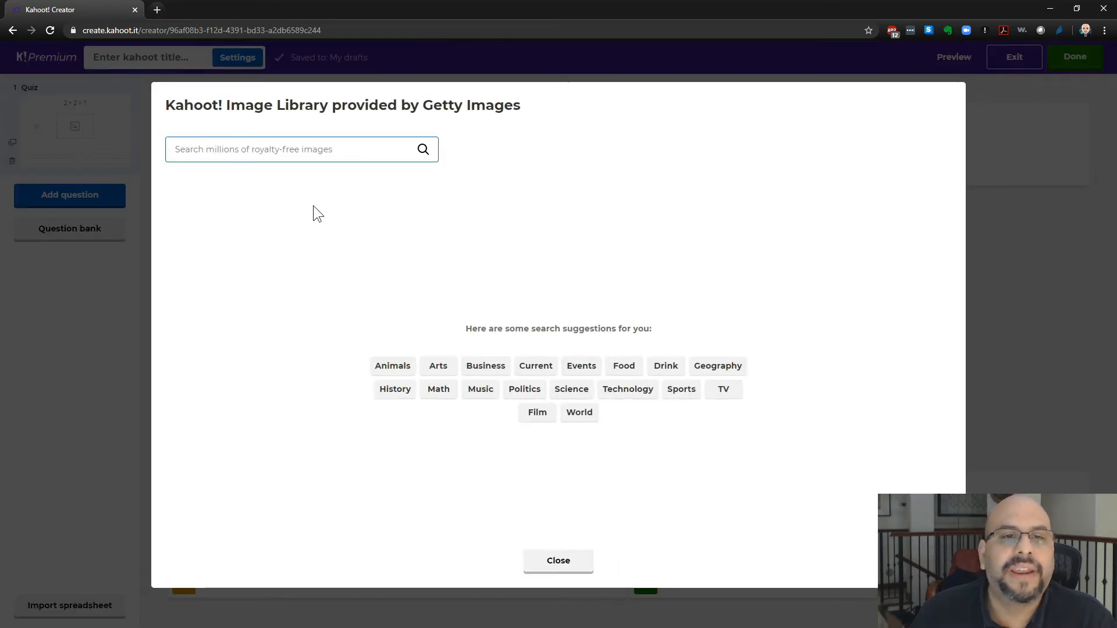
text(math)
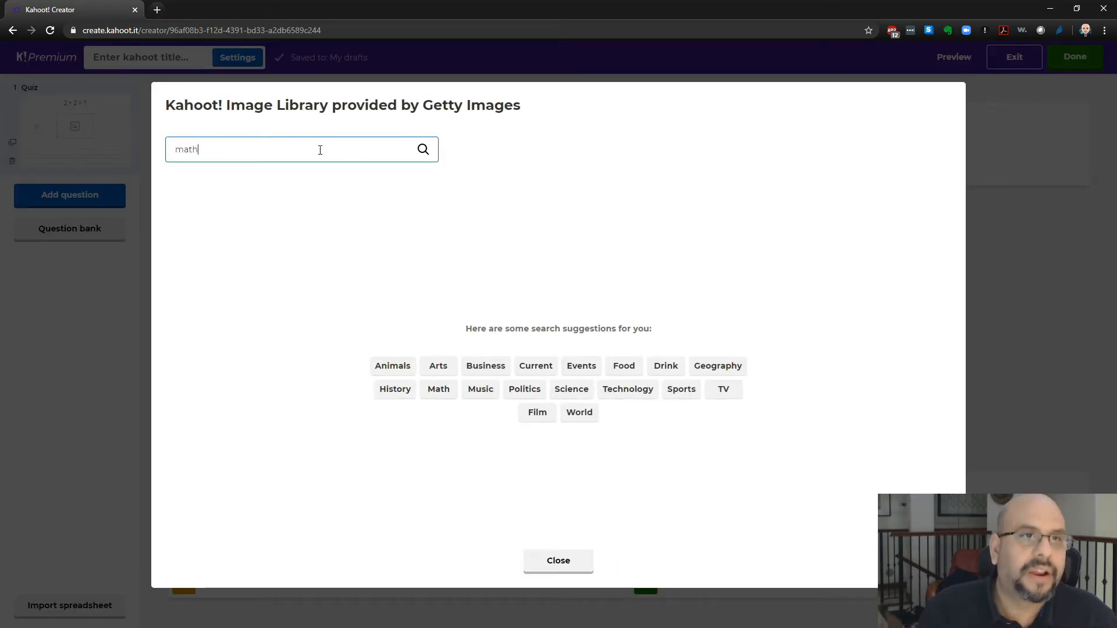
key(Return)
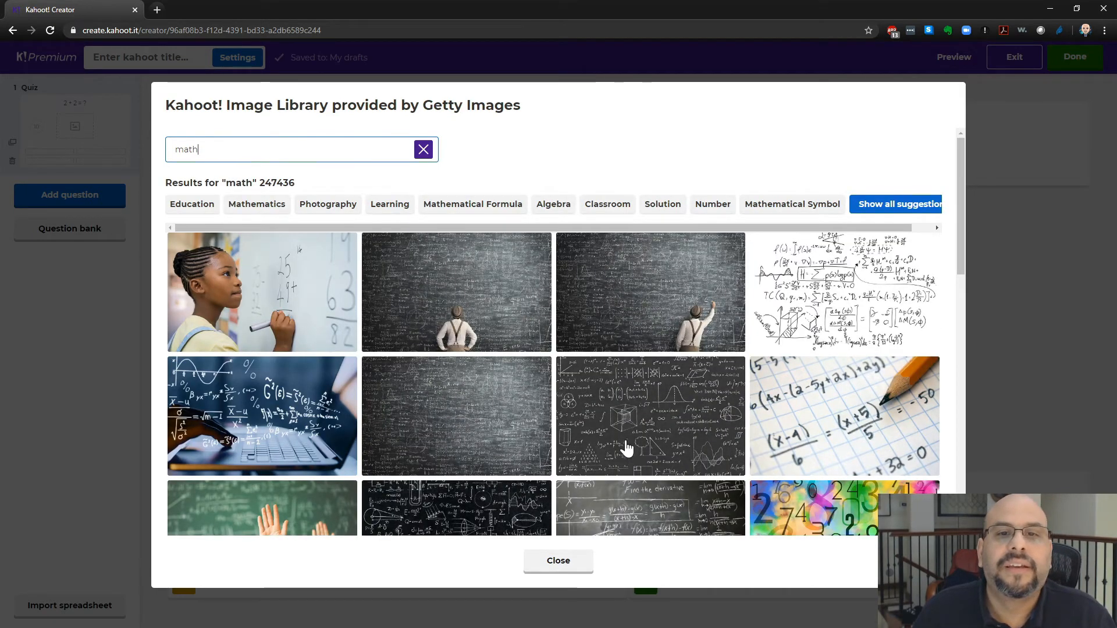
click(644, 412)
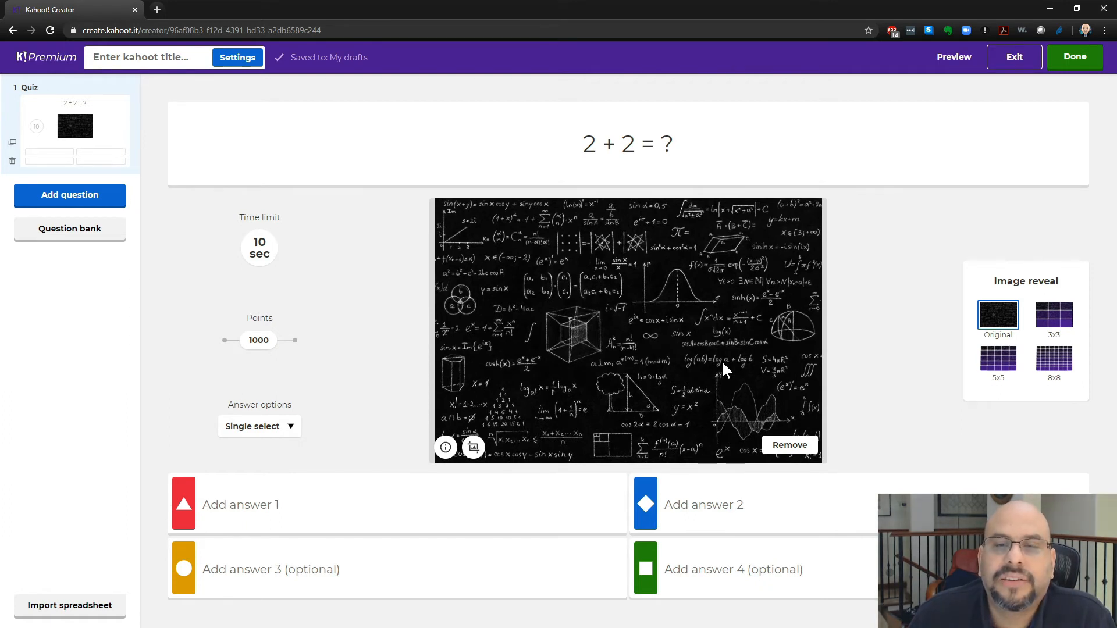
click(1048, 362)
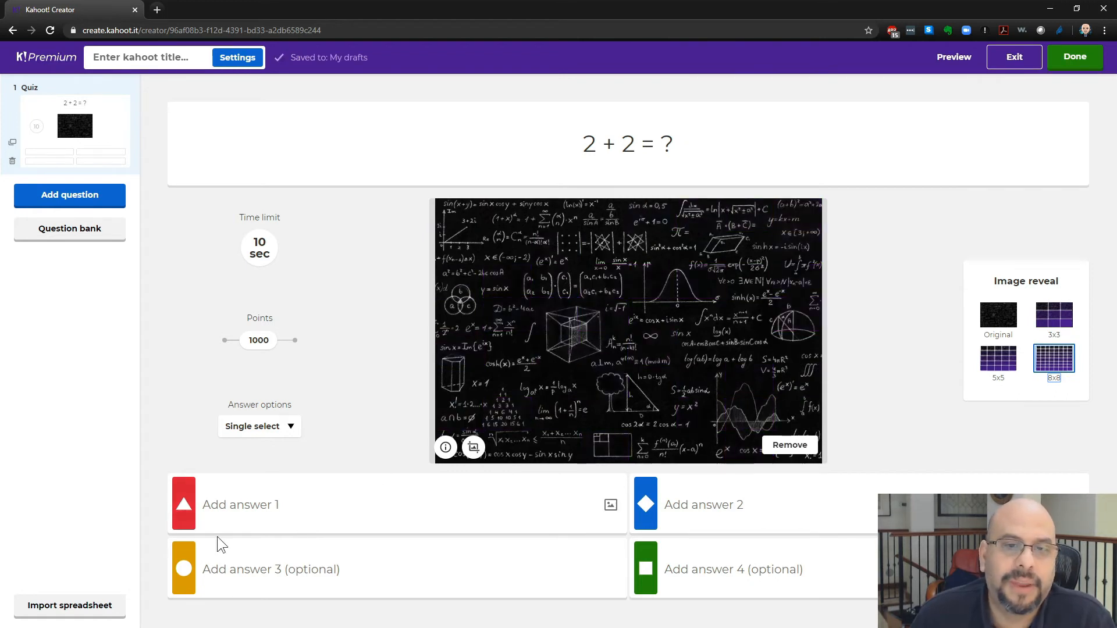
- Enter the answers 1, 2, 3 and 4, marking 4 as the correct answer
click(251, 502)
text(1)
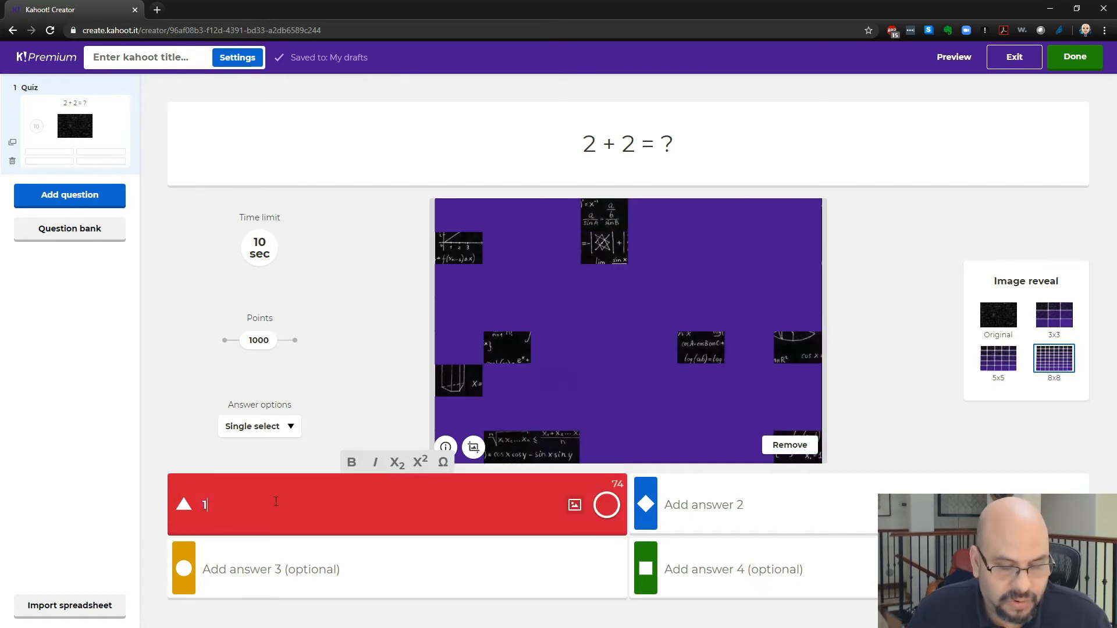
click(714, 506)
text(2)
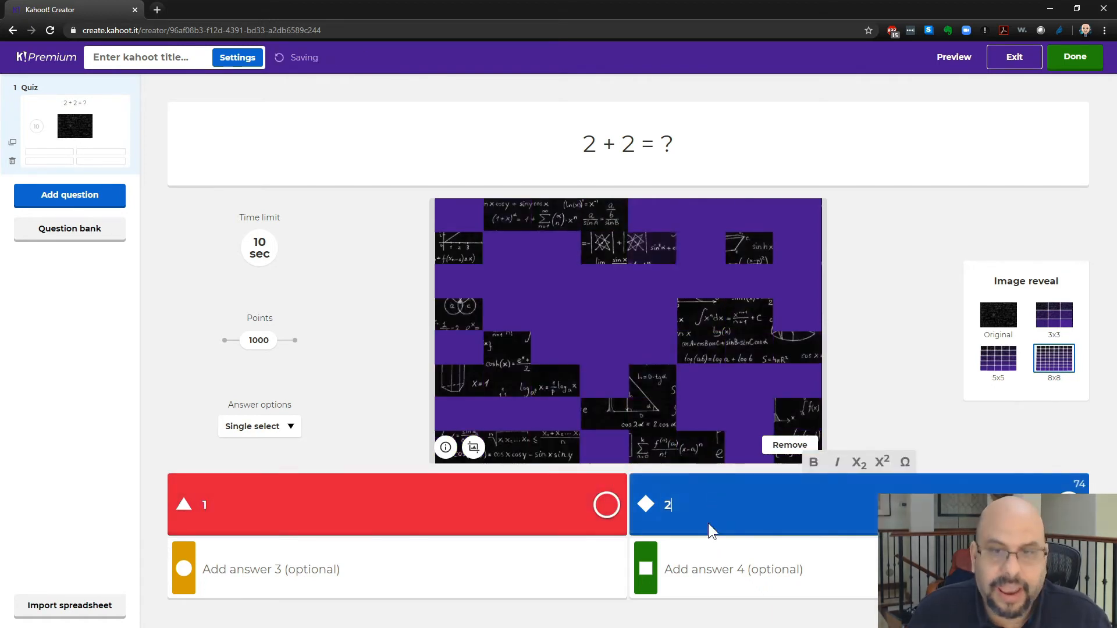
click(313, 575)
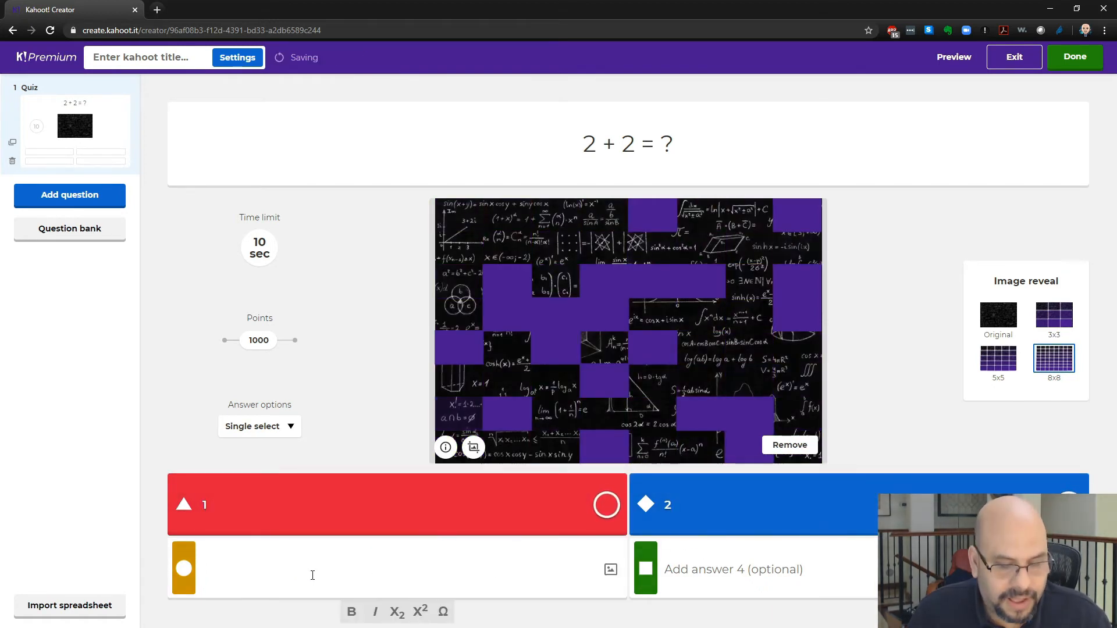
text(3)
click(730, 563)
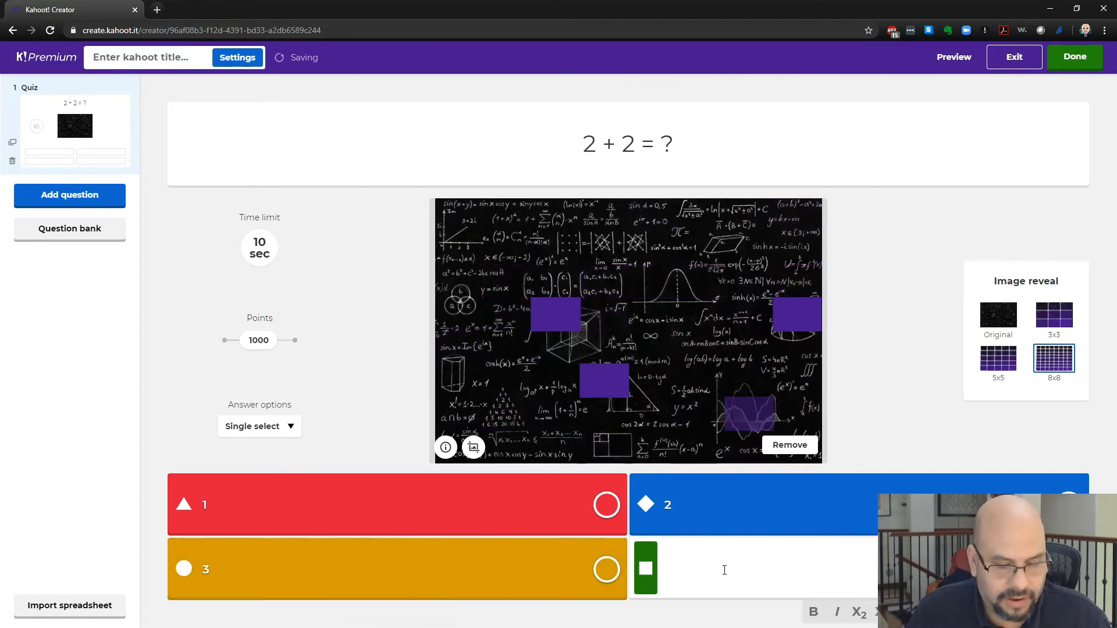
text(4)
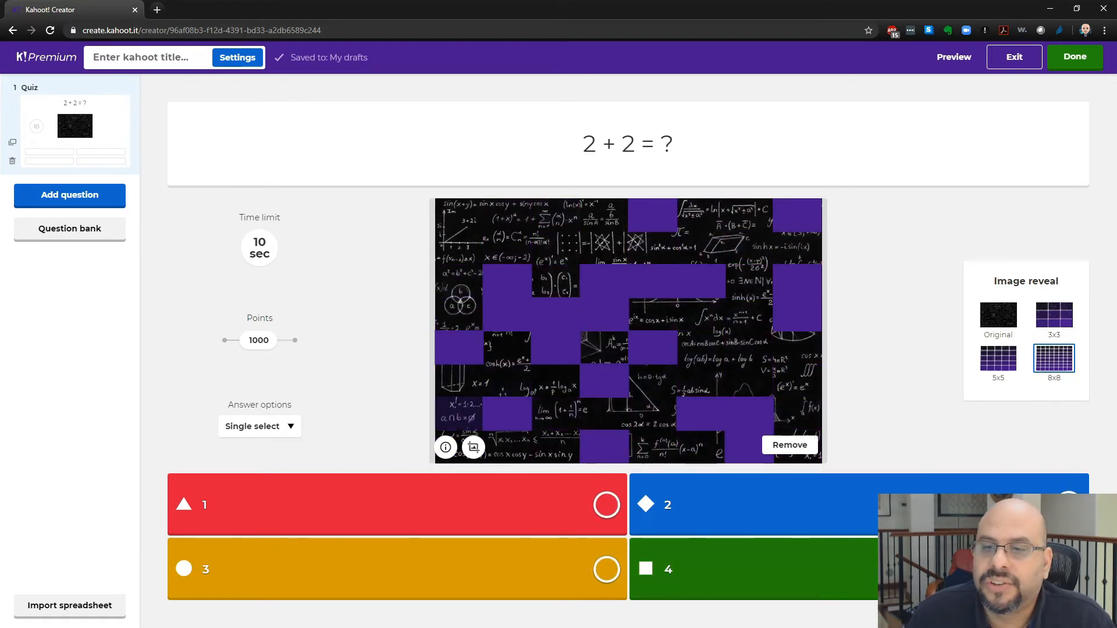
click(1068, 569)
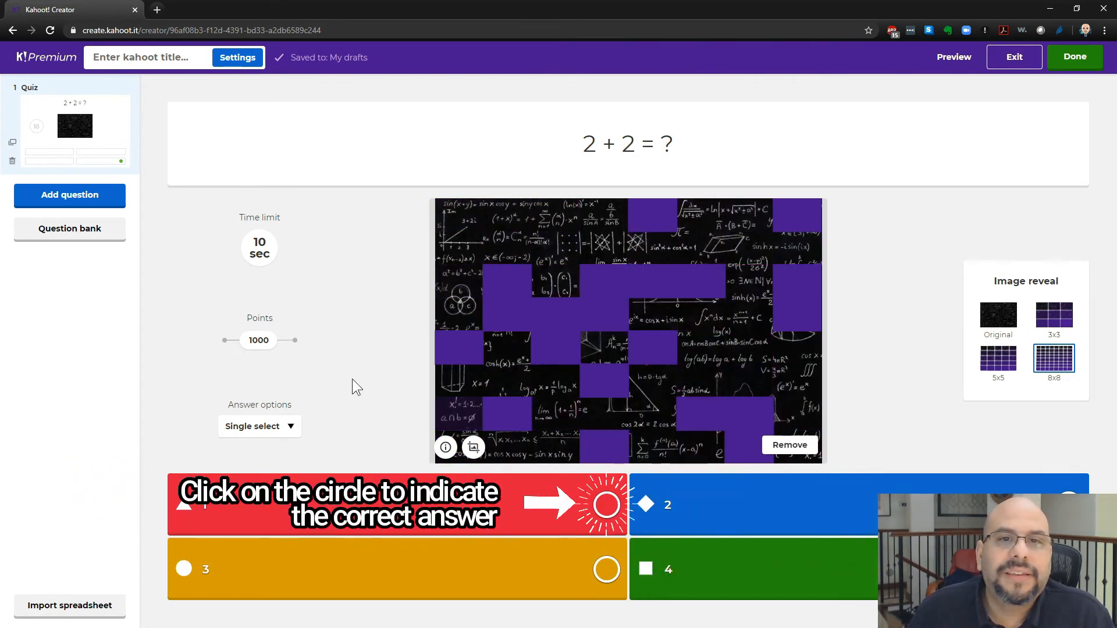
- Add a True or false question and an Open-ended question to the quiz
click(69, 200)
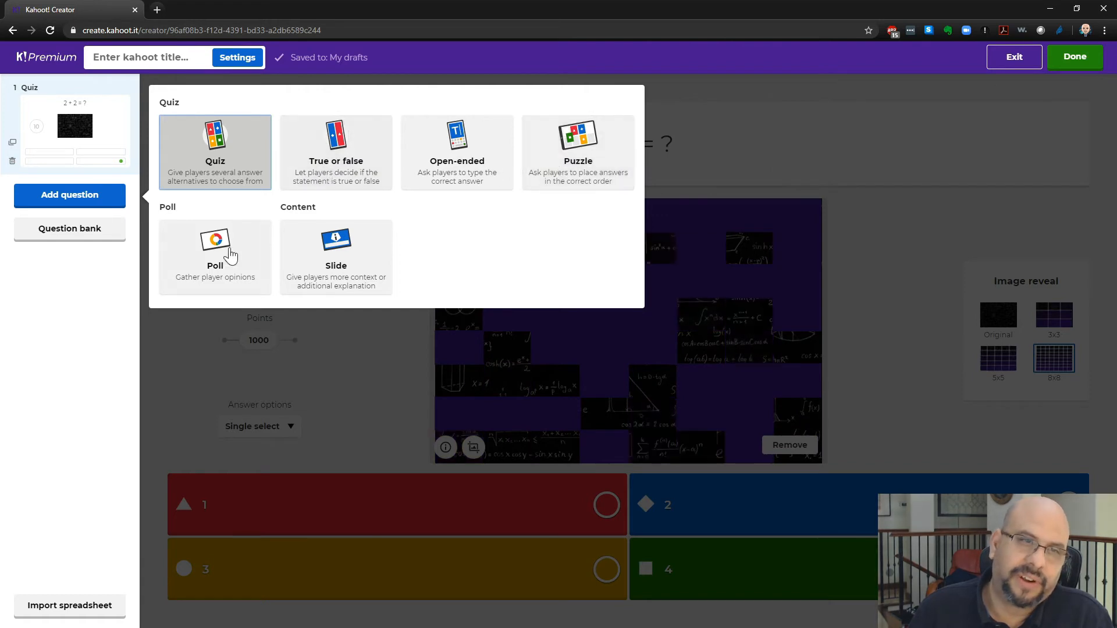
click(354, 154)
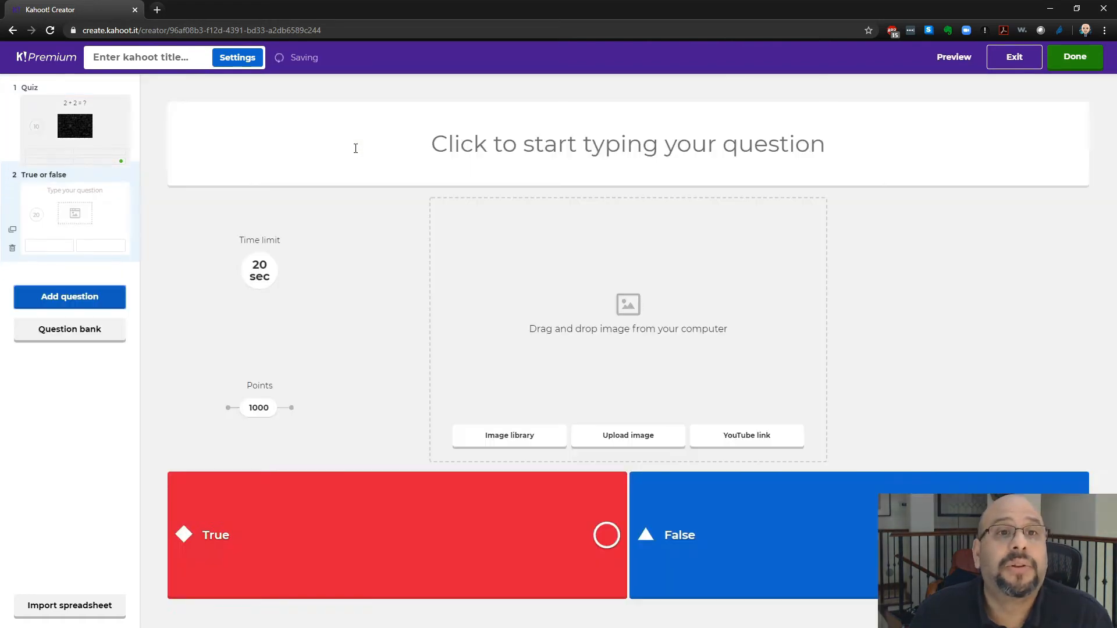
click(75, 295)
click(447, 263)
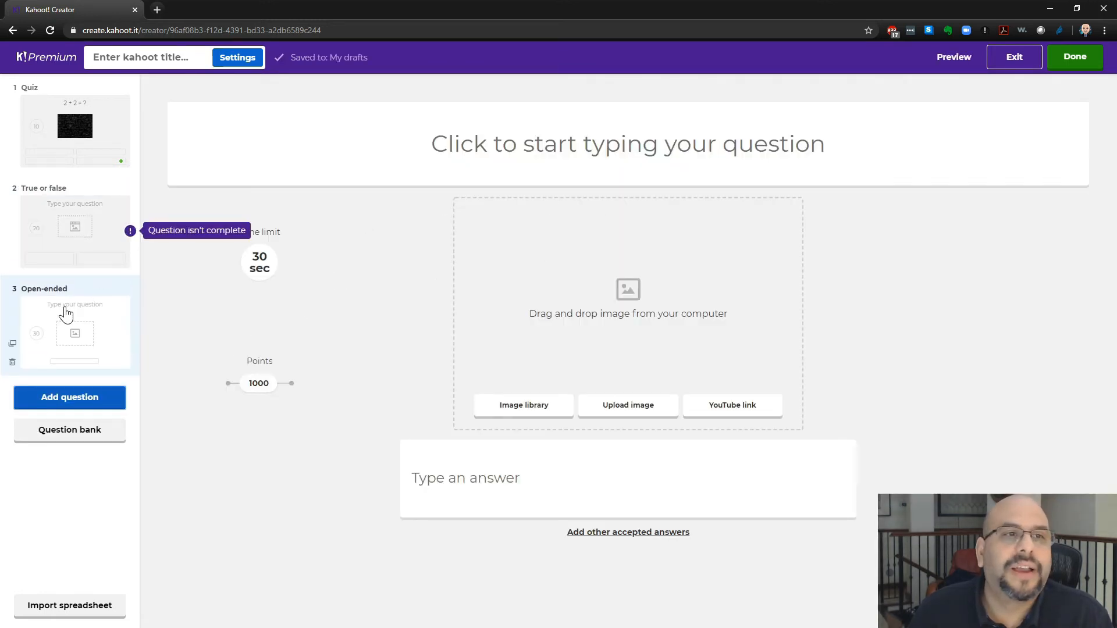
- Delete the Open-ended question and the True or false question
click(12, 364)
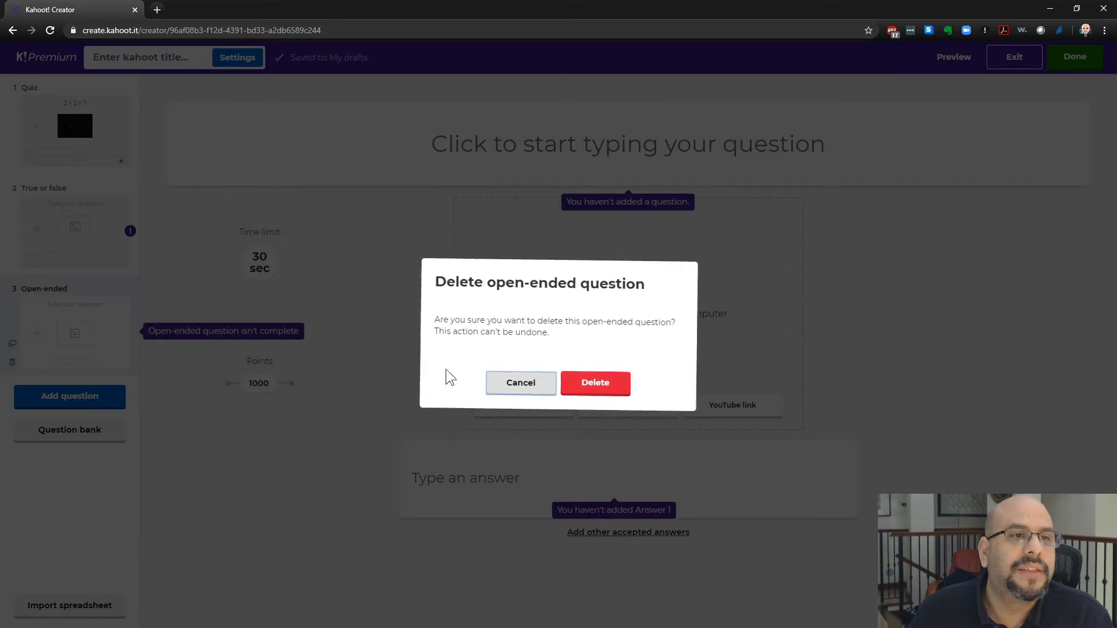
click(597, 385)
click(12, 262)
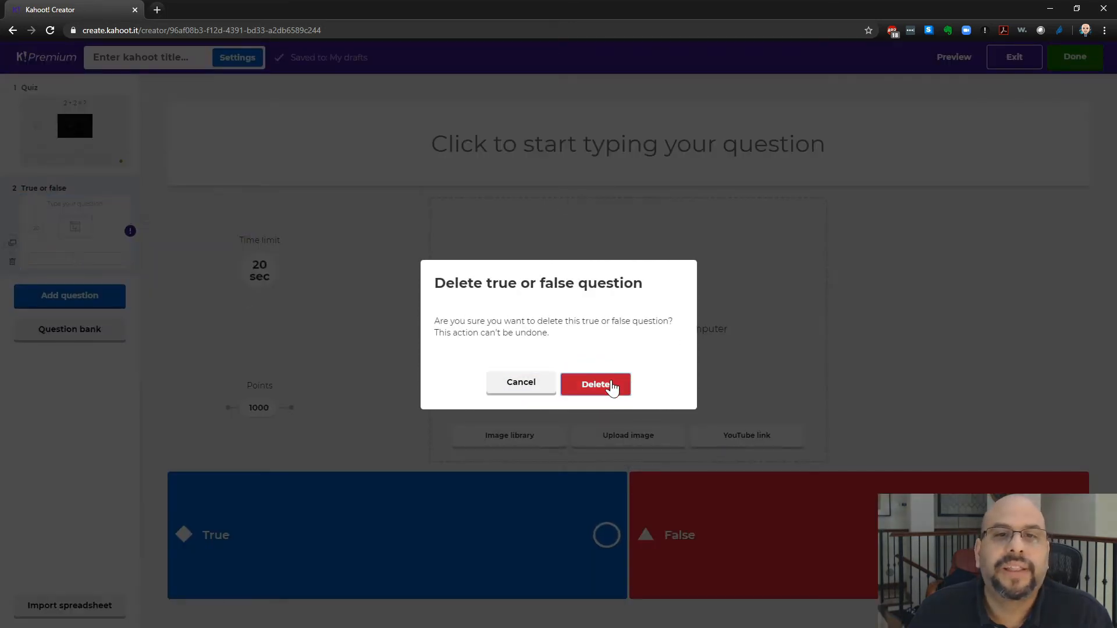
click(613, 385)
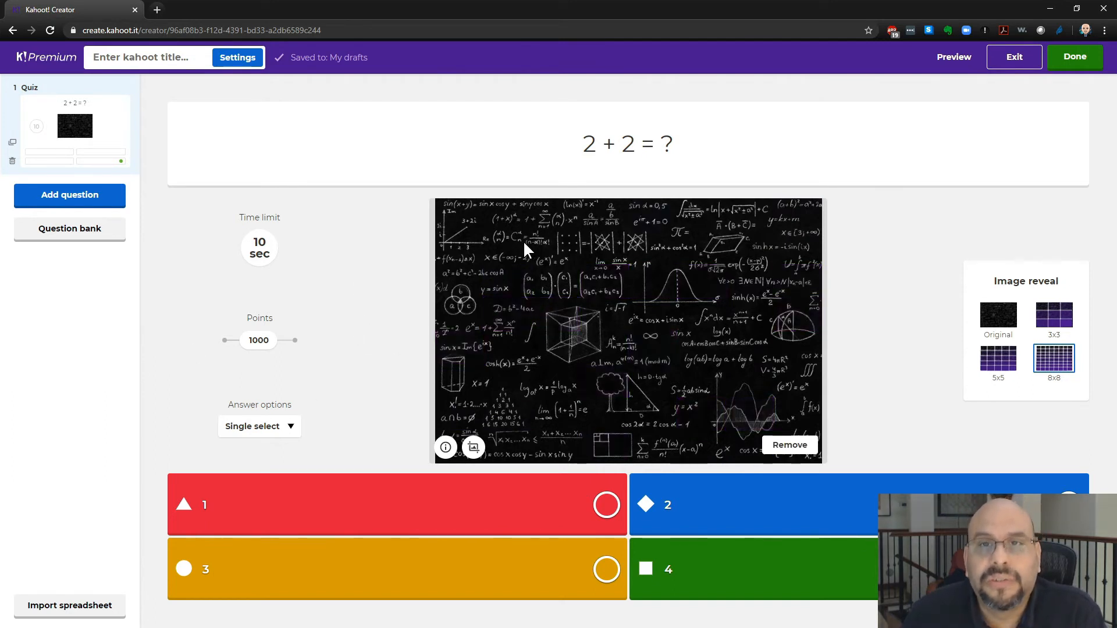
- Open the spreadsheet import dialog and review its template instructions
click(71, 608)
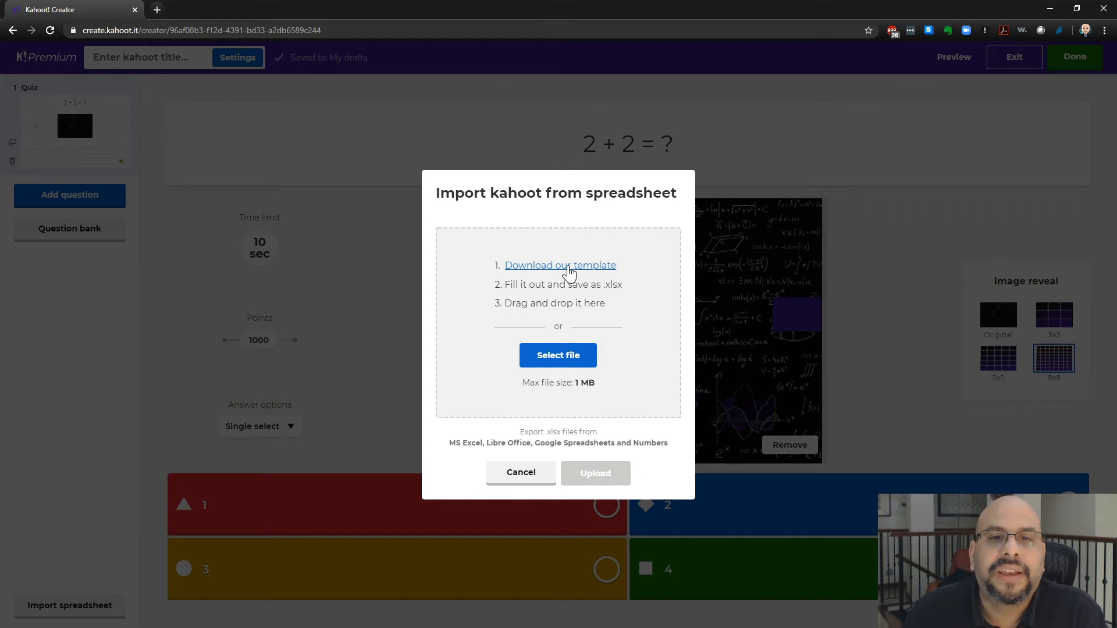
drag(510, 284, 624, 285)
click(553, 290)
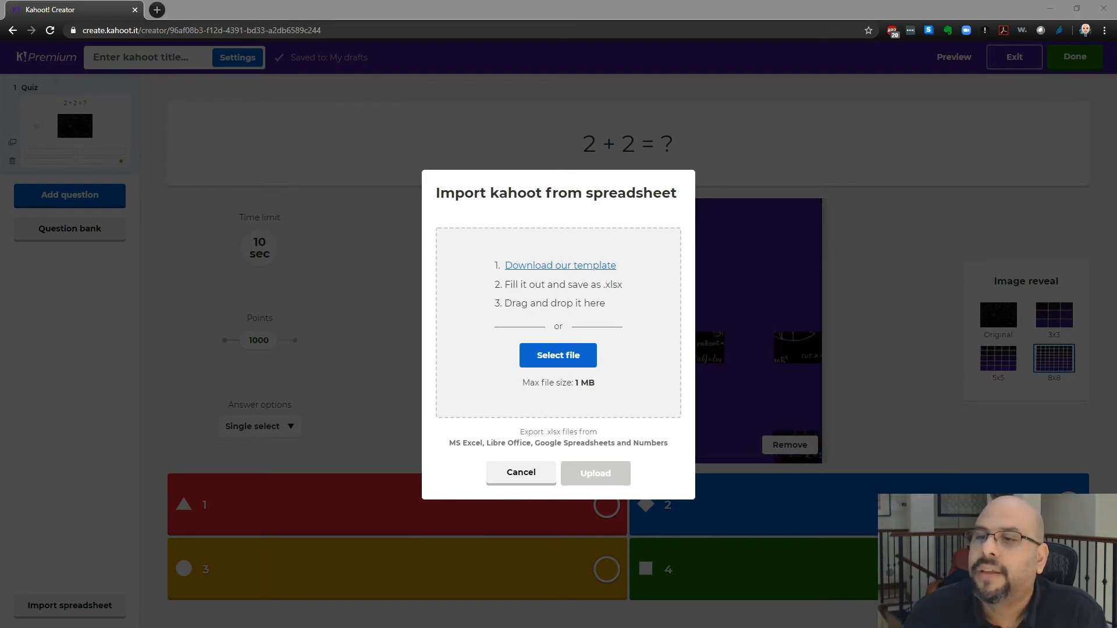
- Switch to Excel and examine the quiz template's question, answer, time limit and correct answer columns
key(alt+Tab)
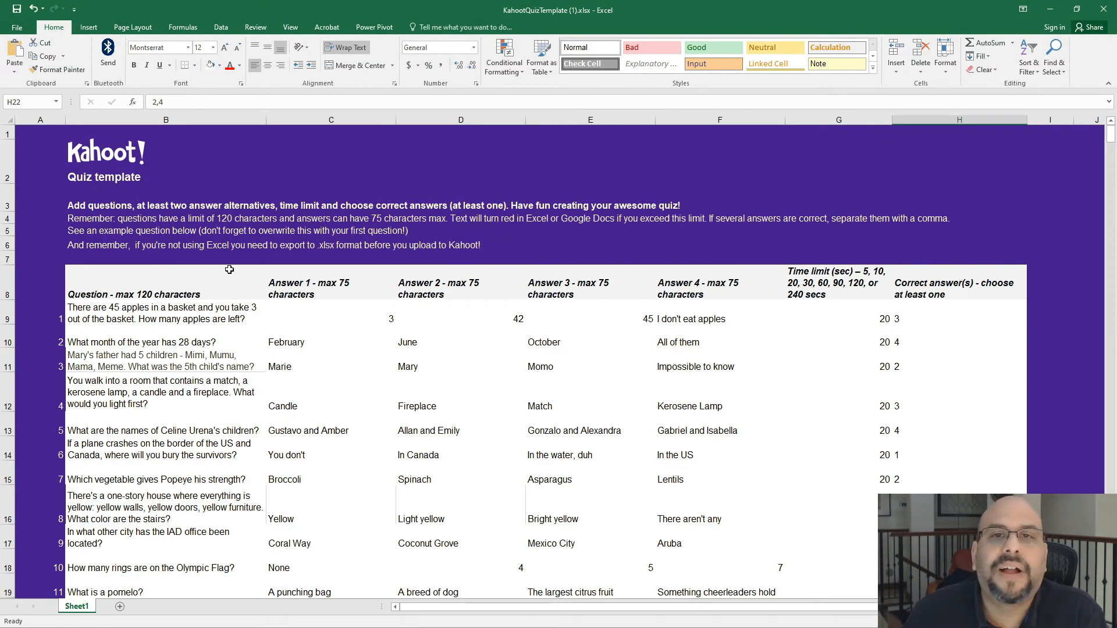
click(213, 321)
scroll(139, 379, down, 5)
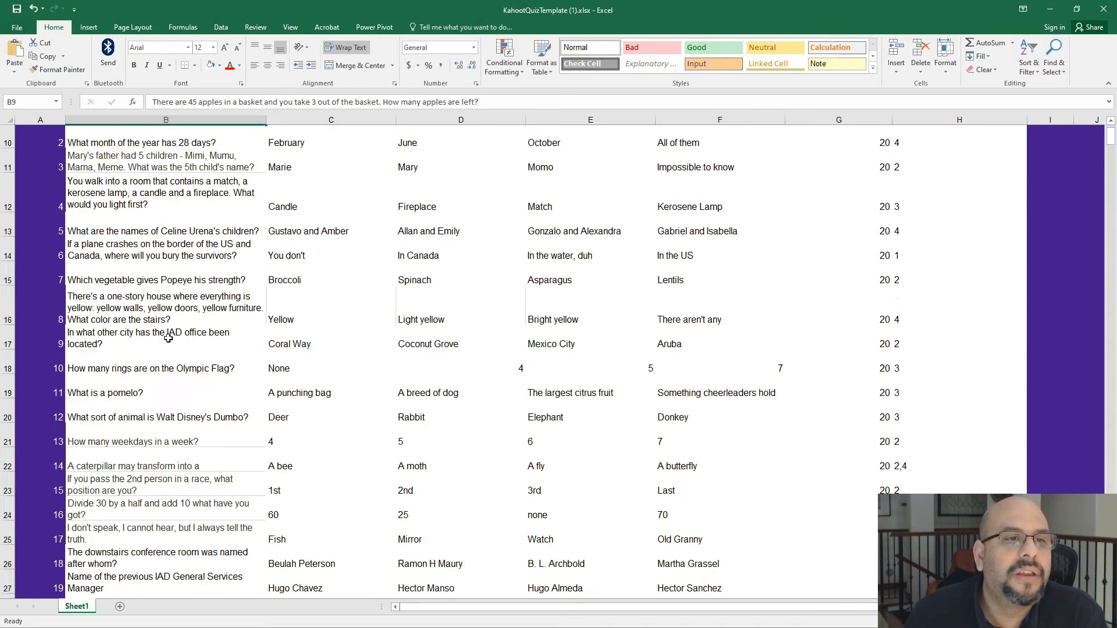
click(120, 449)
scroll(172, 296, up, 5)
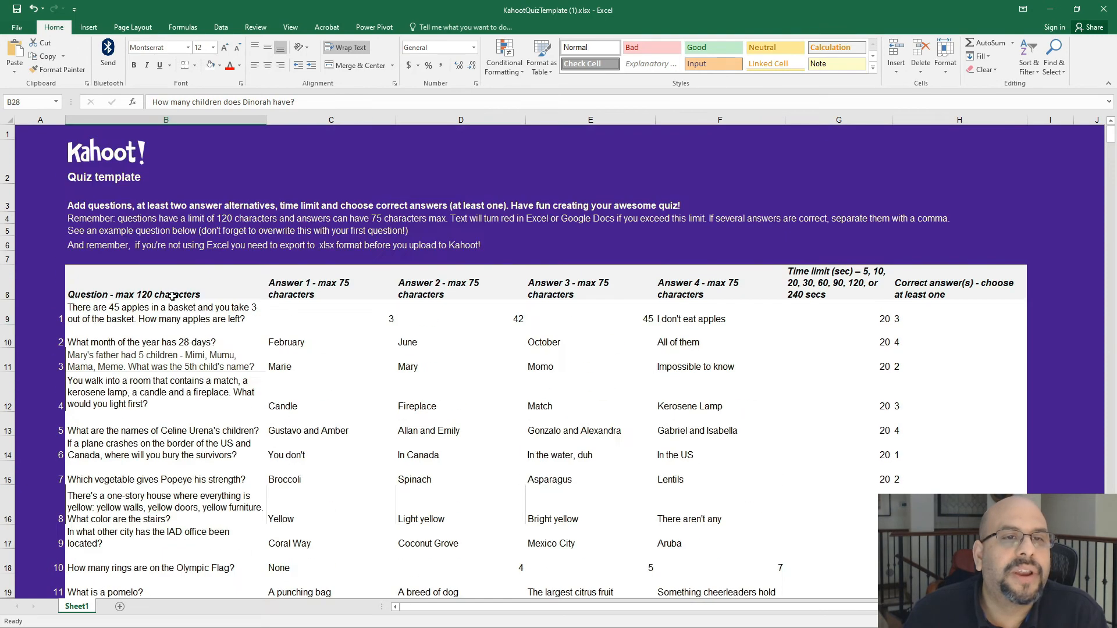
click(313, 348)
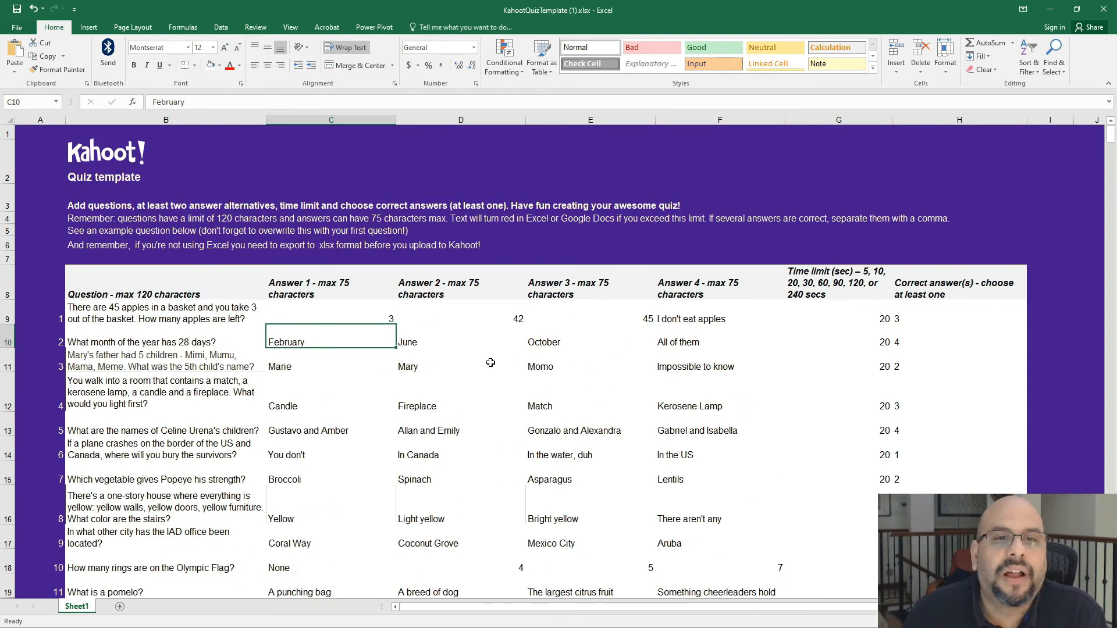
click(567, 355)
click(671, 353)
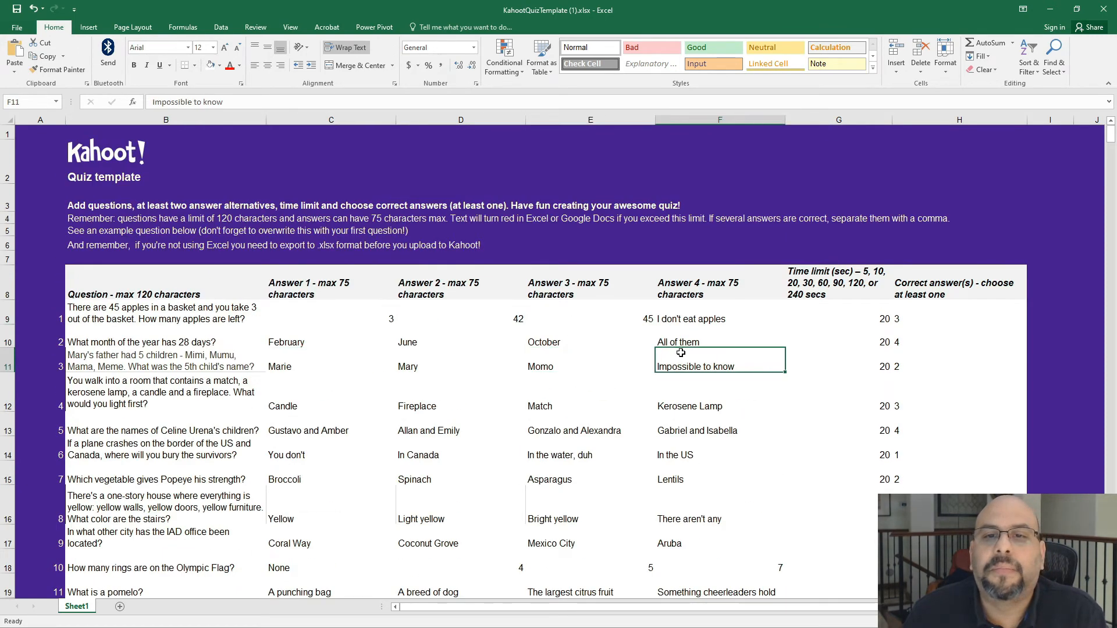
scroll(604, 403, down, 1)
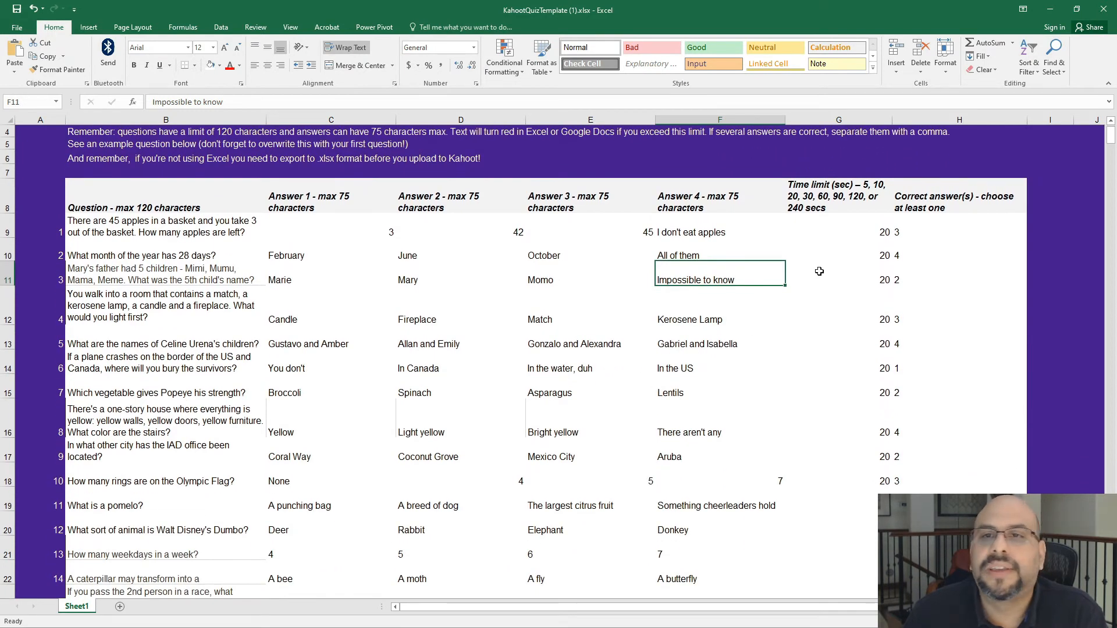
click(813, 237)
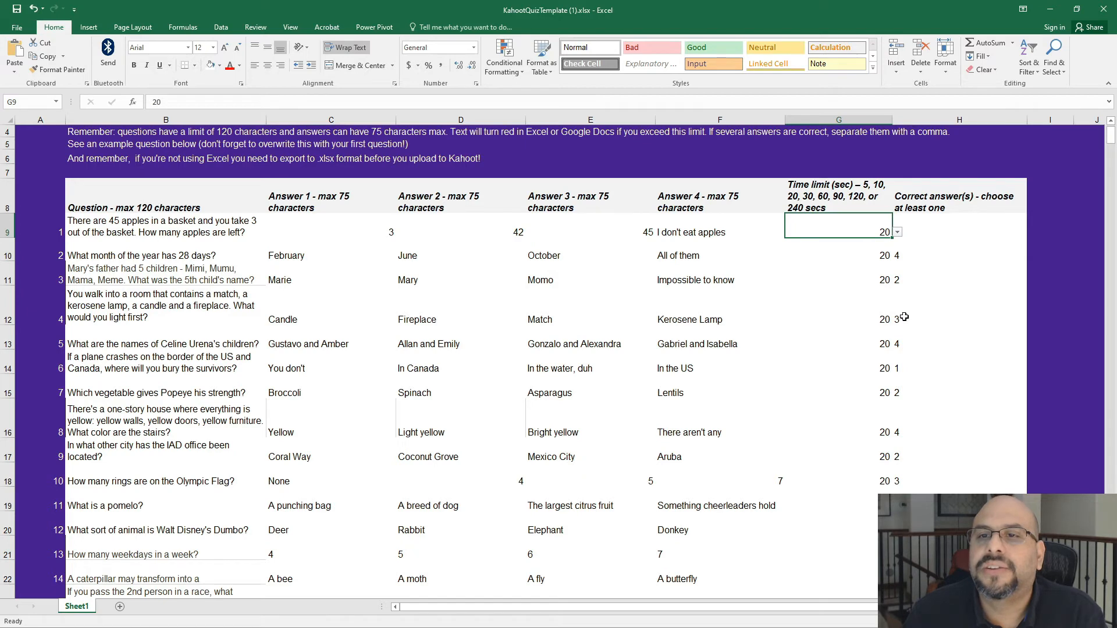
scroll(923, 312, down, 1)
click(924, 394)
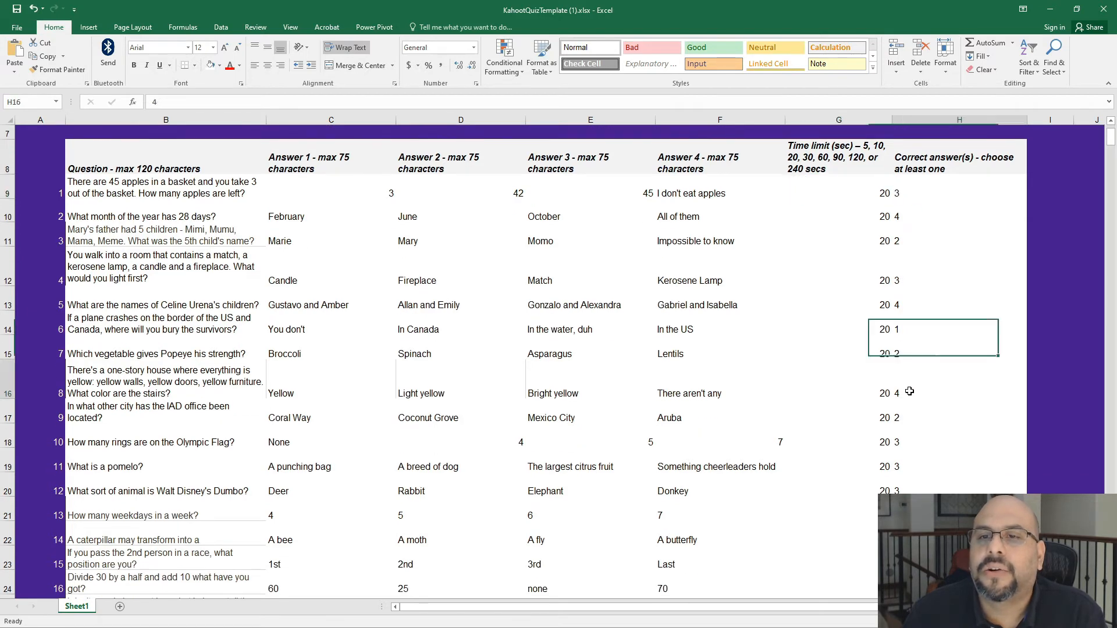
scroll(992, 364, down, 3)
scroll(978, 365, up, 1)
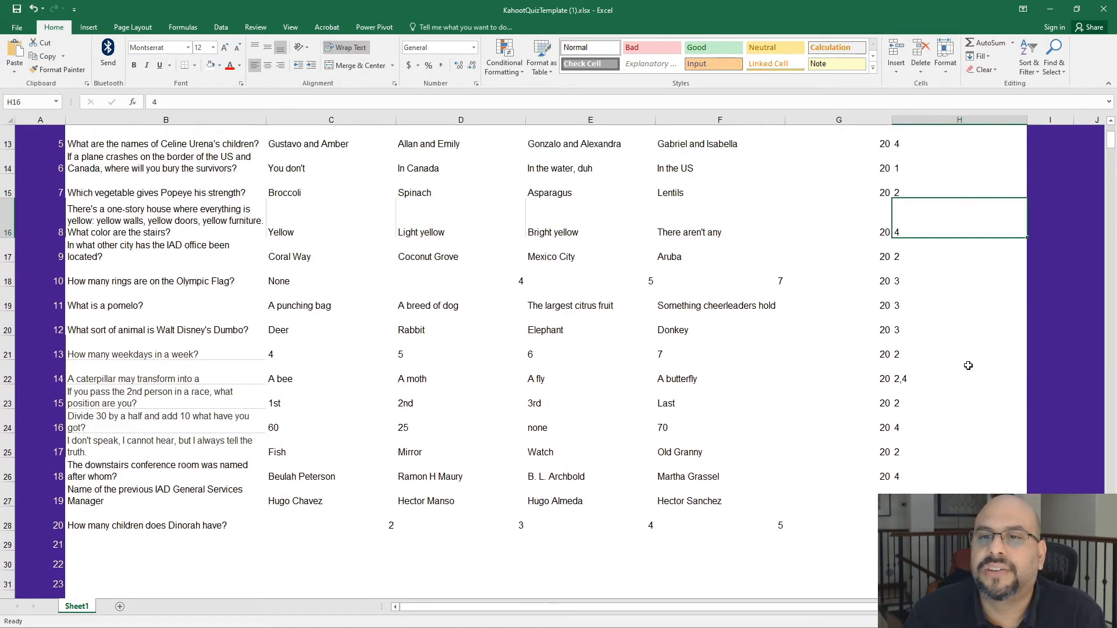
- Inspect the caterpillar question's row and its multiple correct answers in the template, then minimize the spreadsheet
click(925, 384)
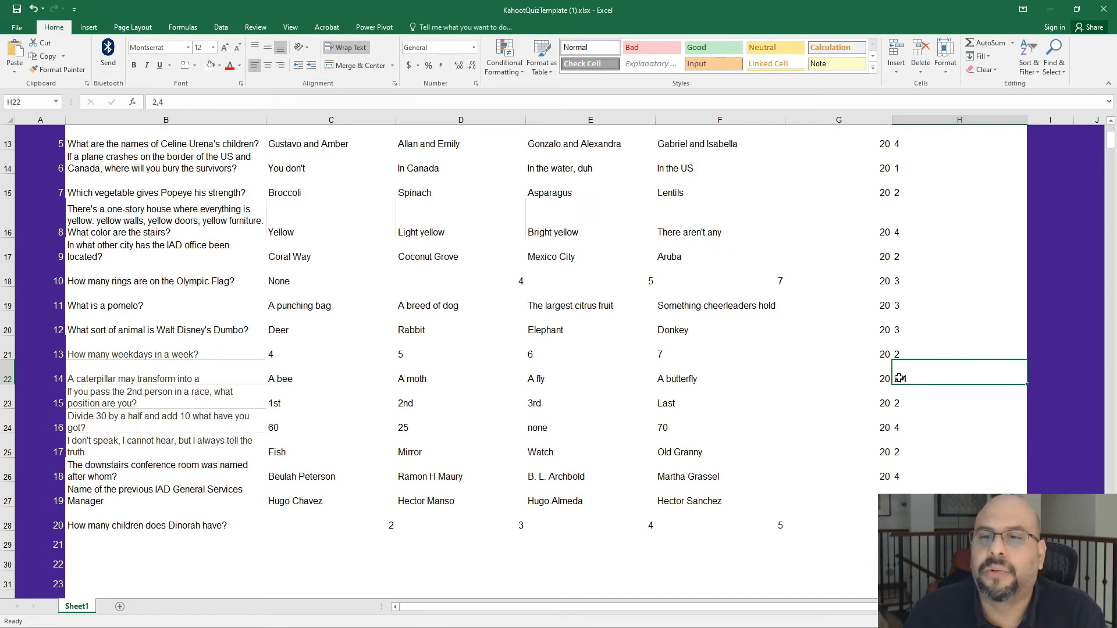
click(419, 382)
click(119, 381)
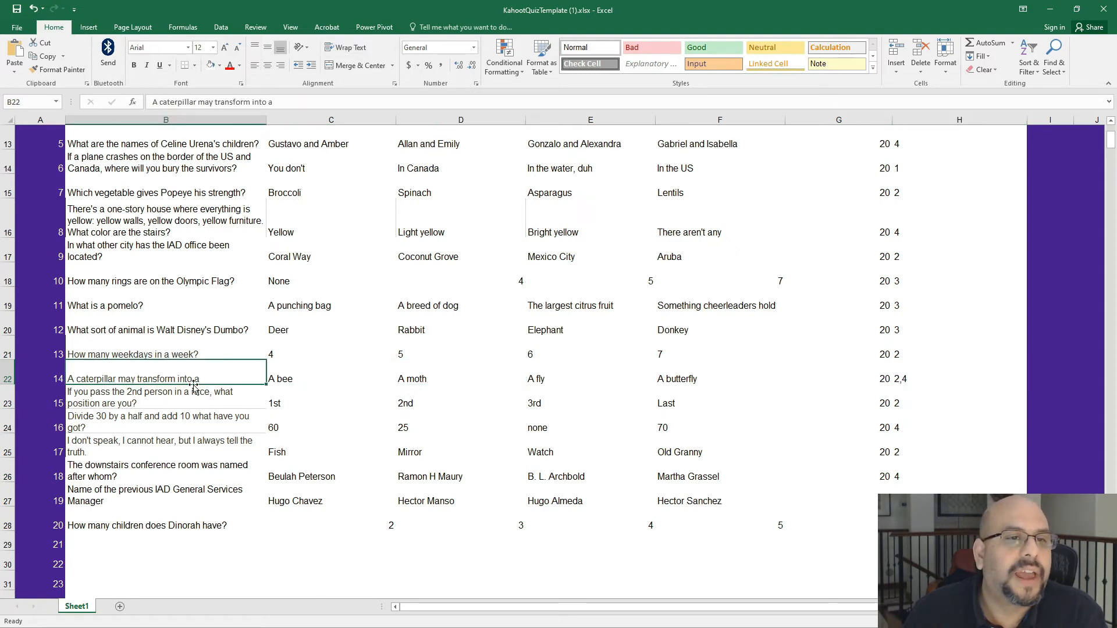
click(422, 380)
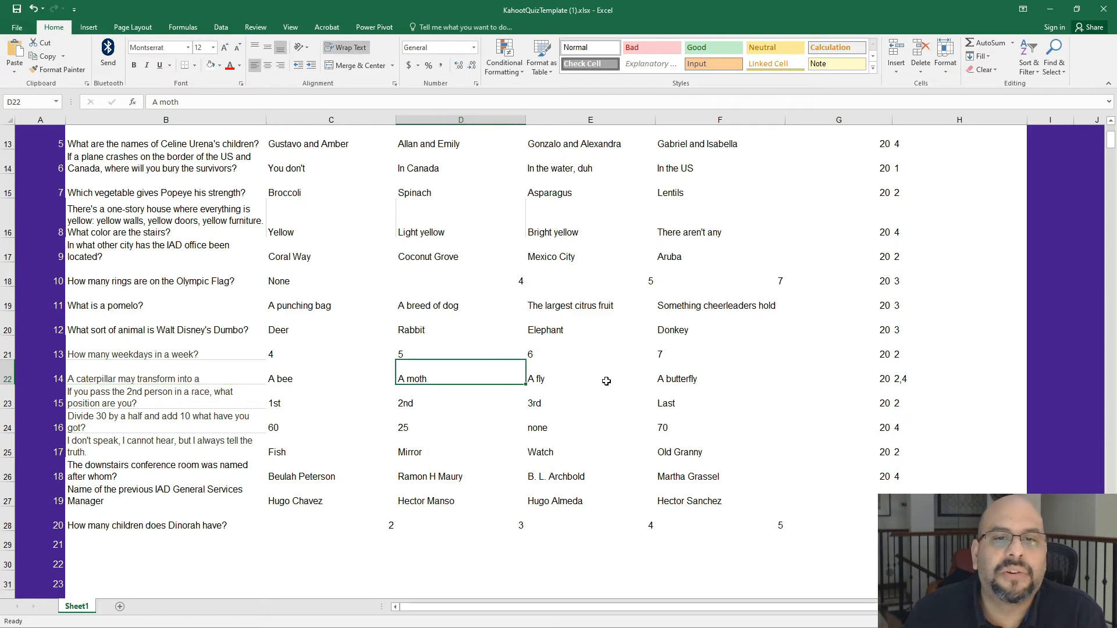
click(652, 381)
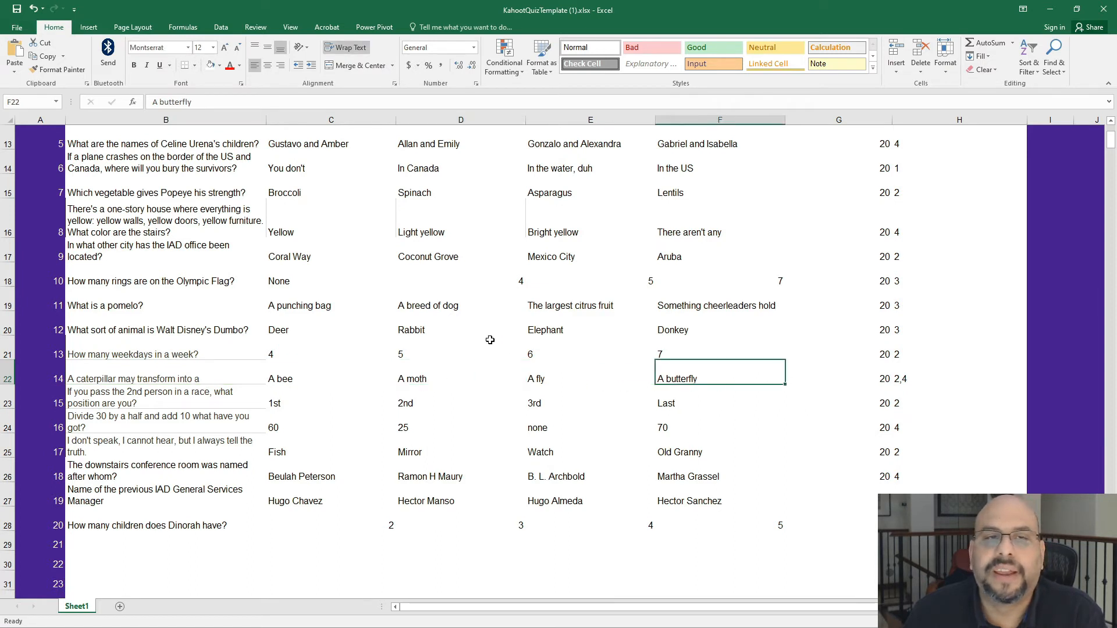
click(1052, 11)
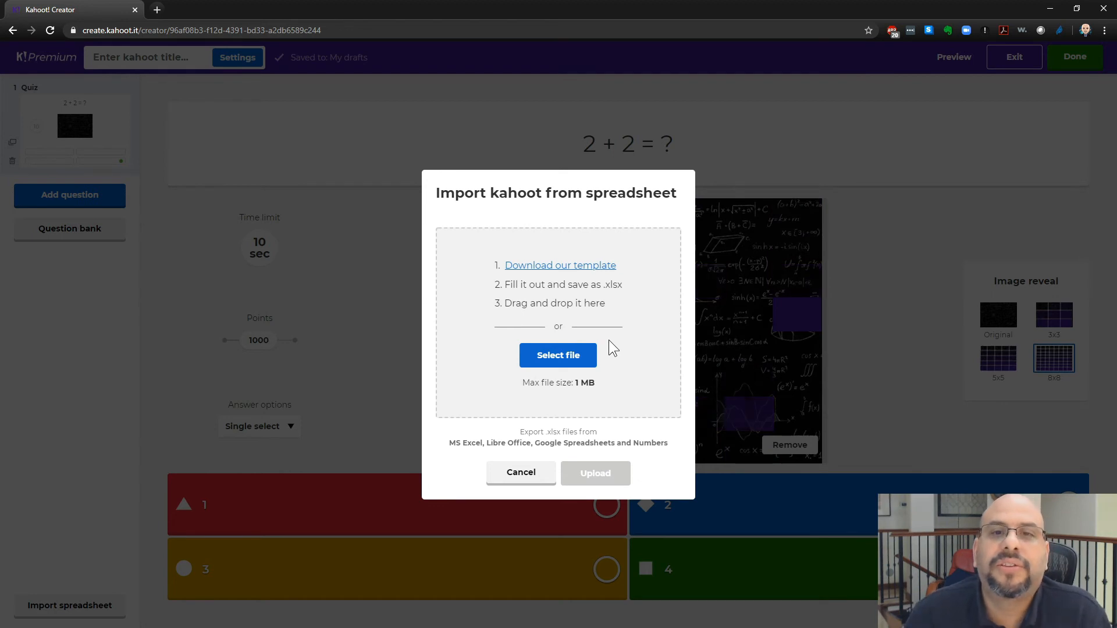
- Close the import dialog and finish the kahoot with the title Test Game
click(512, 473)
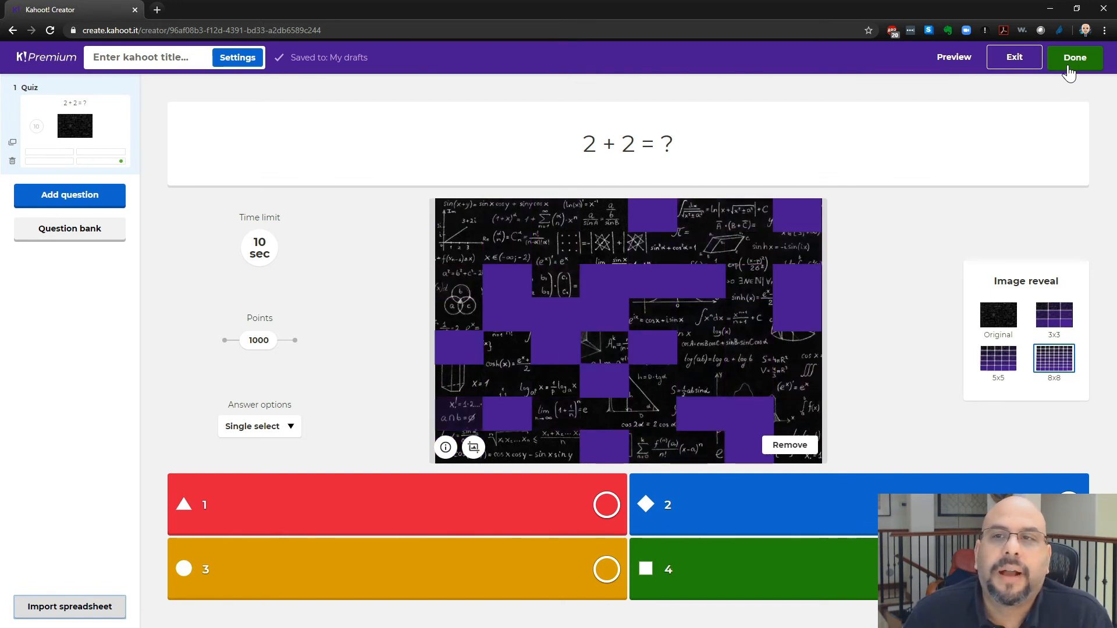
click(1072, 68)
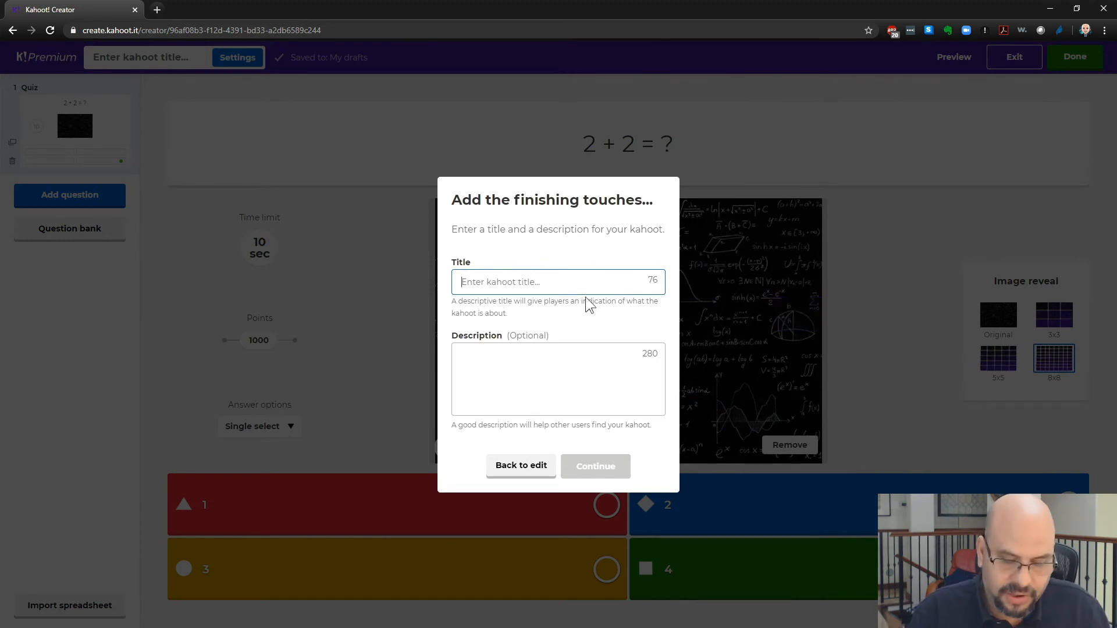
text(K)
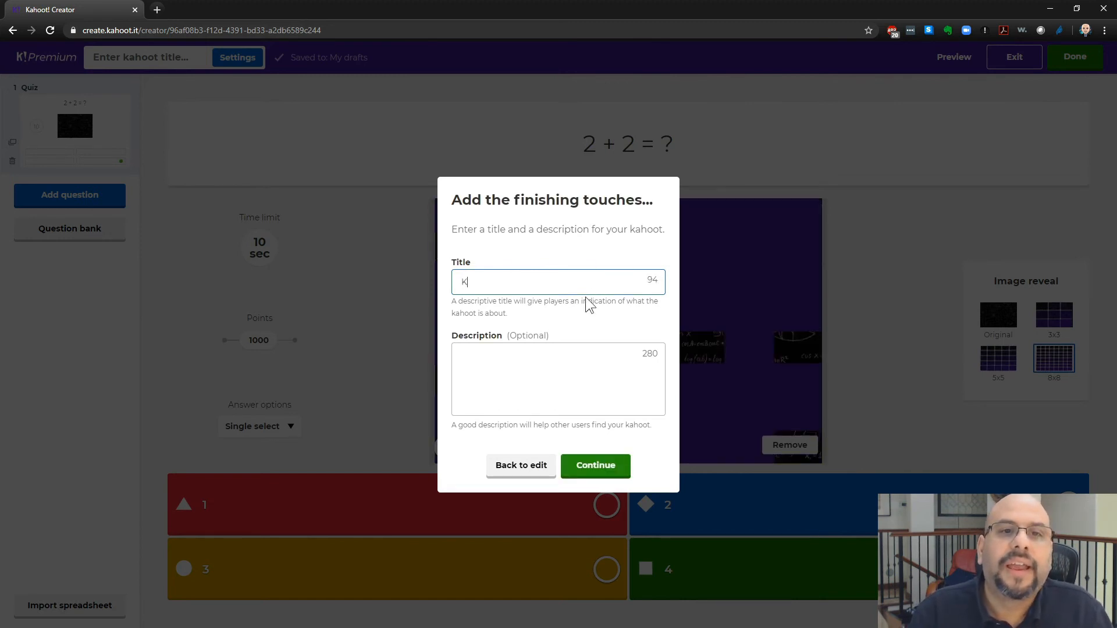
key(BackSpace)
text(TE)
key(BackSpace)
key(BackSpace)
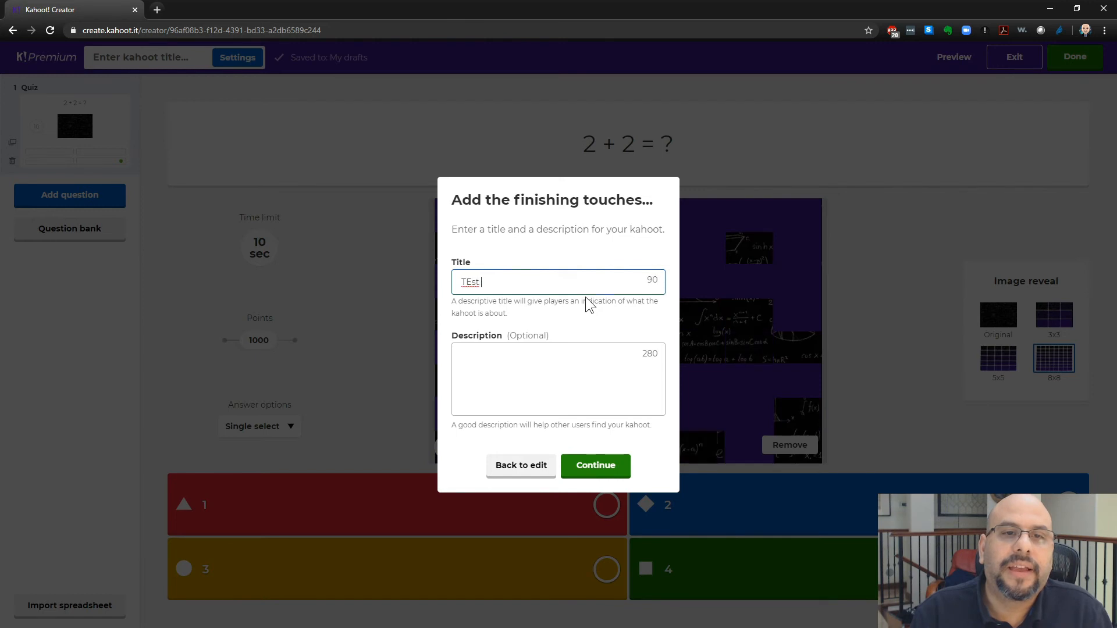
text(Test Game)
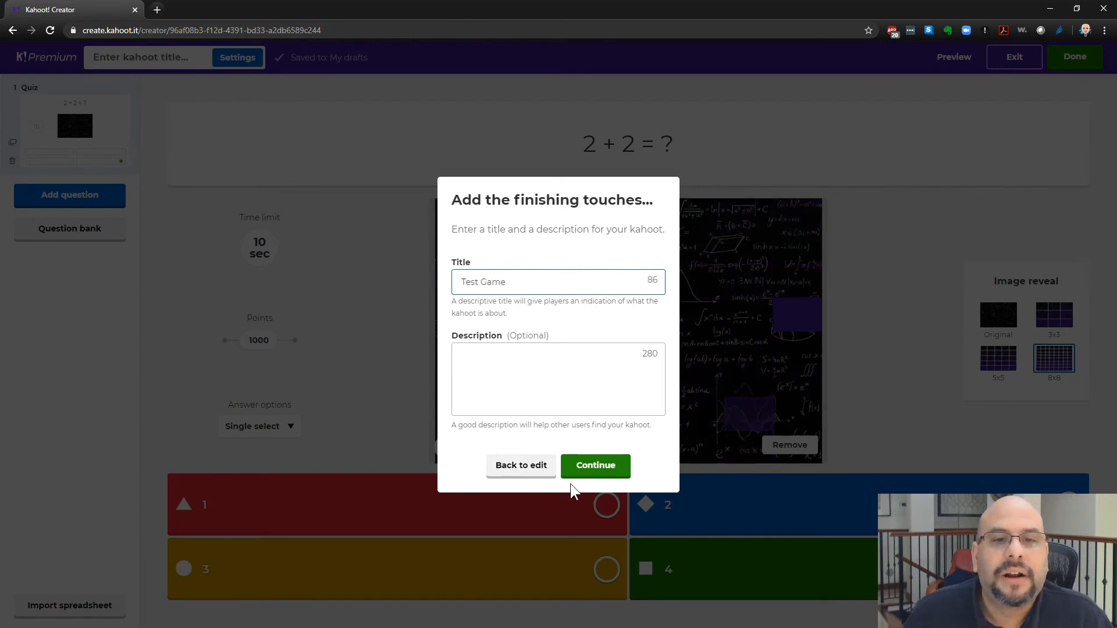
click(589, 467)
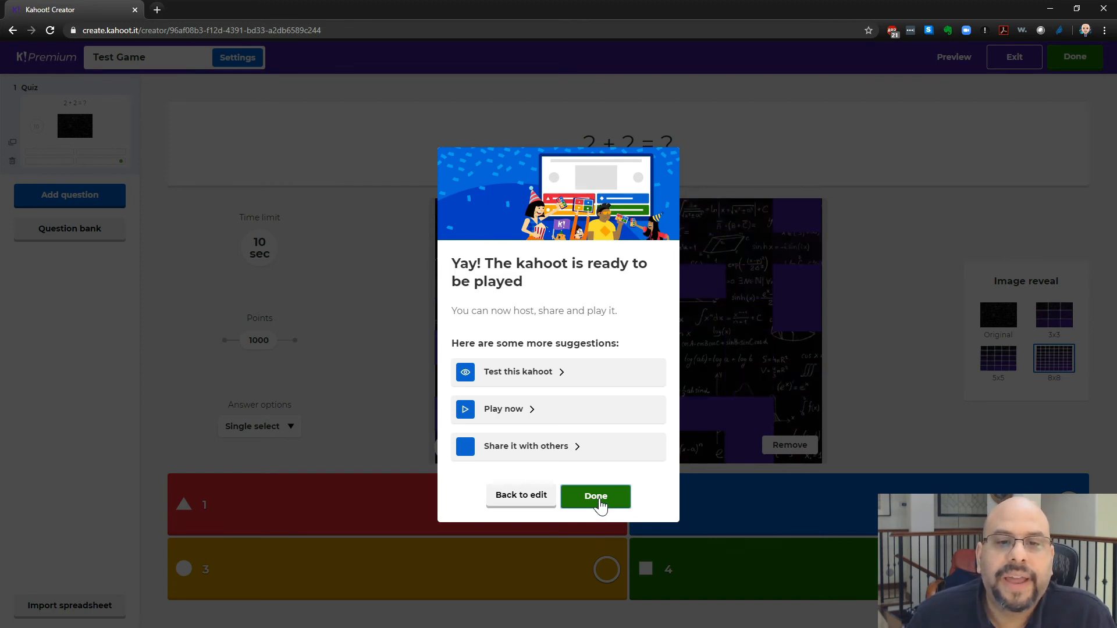
- Close the ready dialog and host Test Game as a live game with the Teach option
click(598, 499)
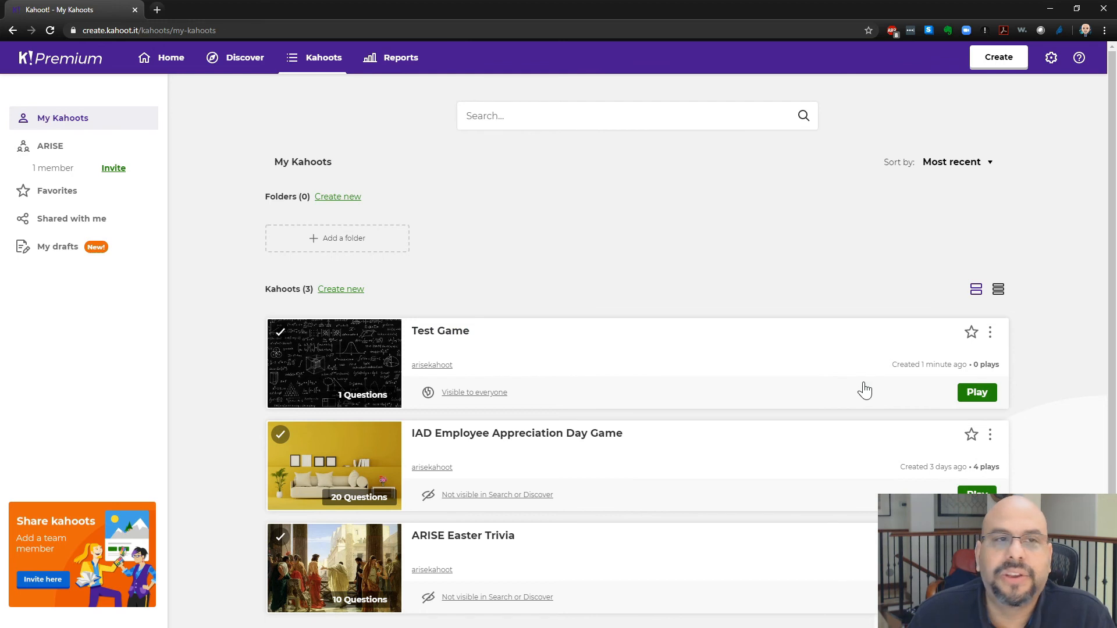
click(980, 392)
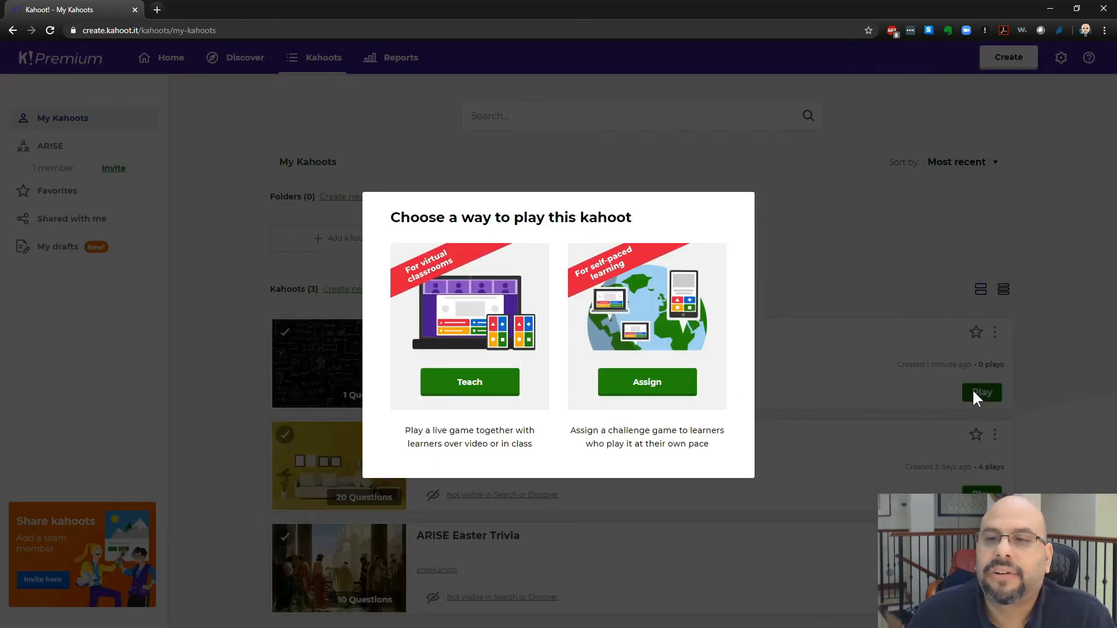
drag(406, 430, 505, 451)
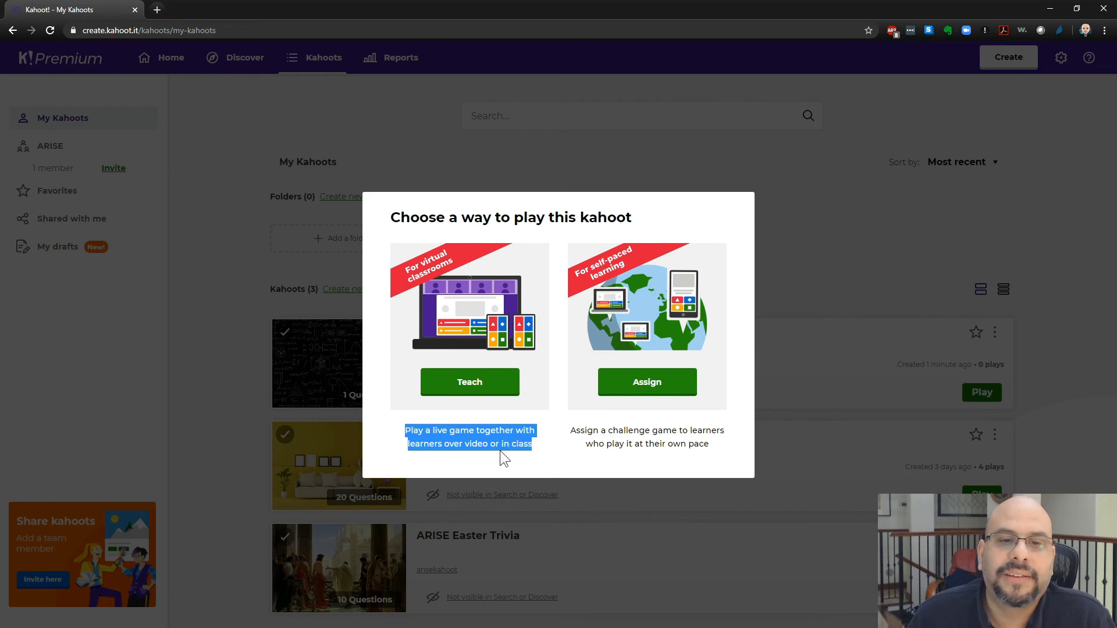
click(471, 449)
mouse_move(466, 447)
mouse_down()
mouse_move(497, 448)
mouse_move(486, 448)
mouse_up()
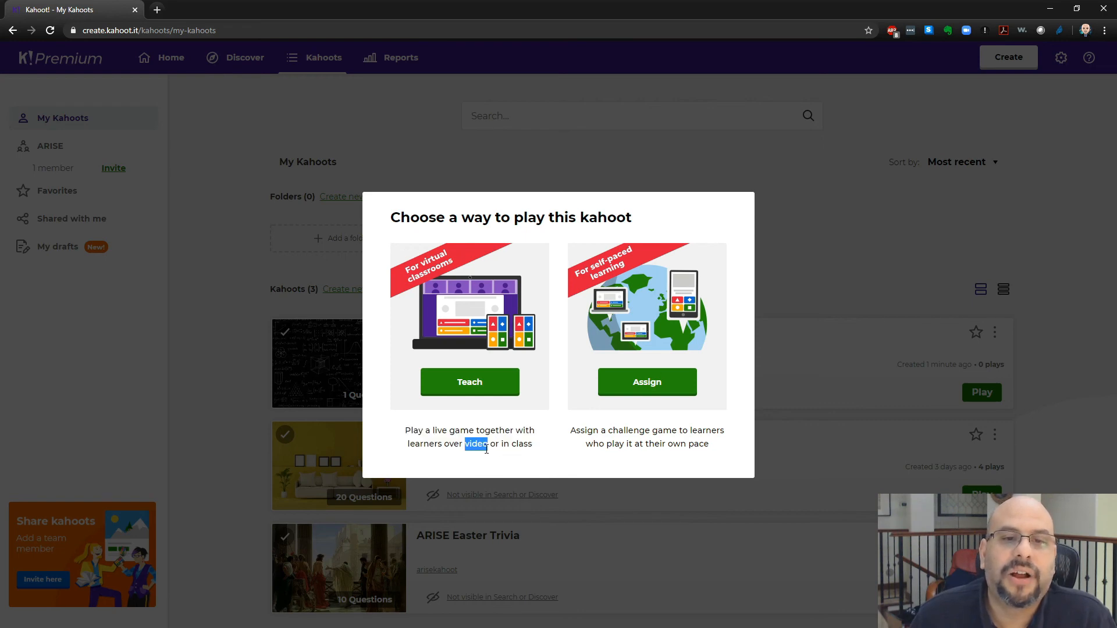
click(473, 384)
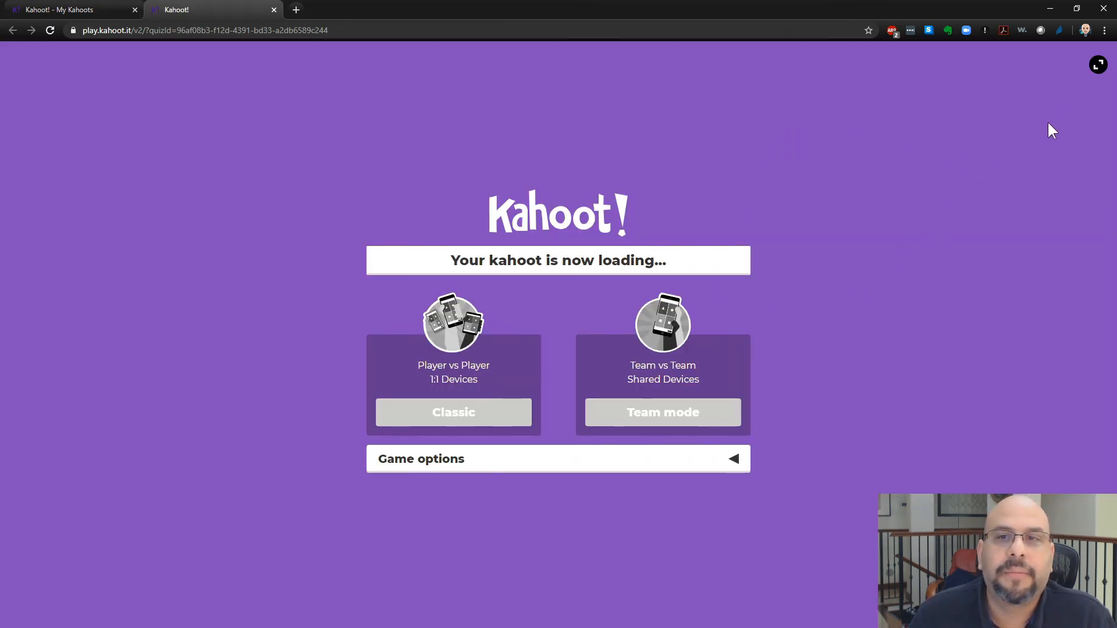
- Switch the game launch screen to full screen
click(1098, 64)
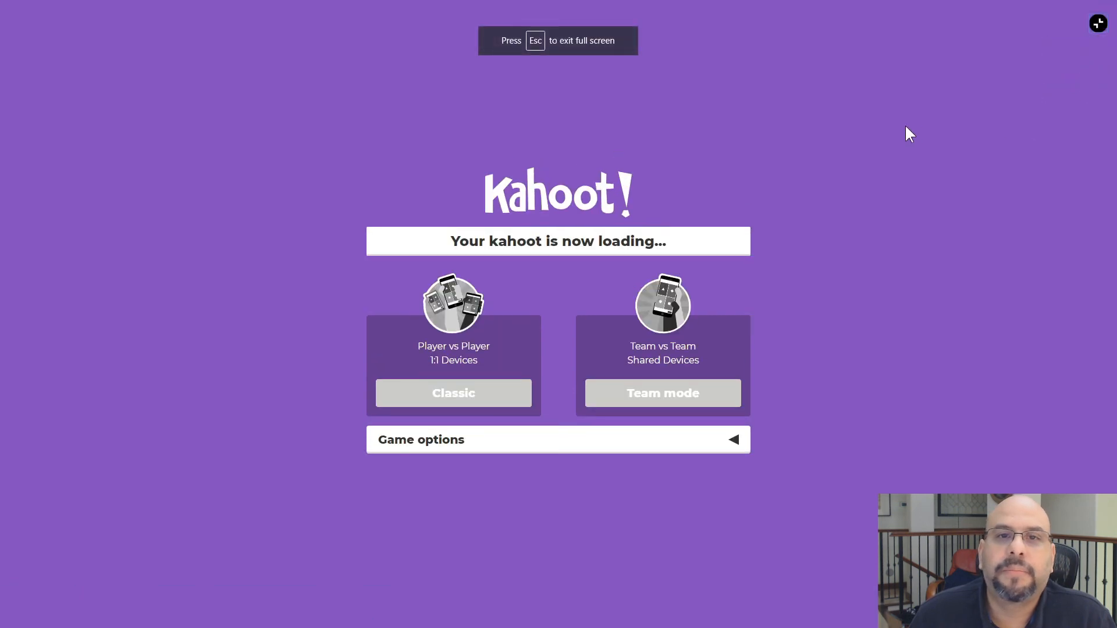
click(1098, 23)
click(1098, 64)
click(1098, 23)
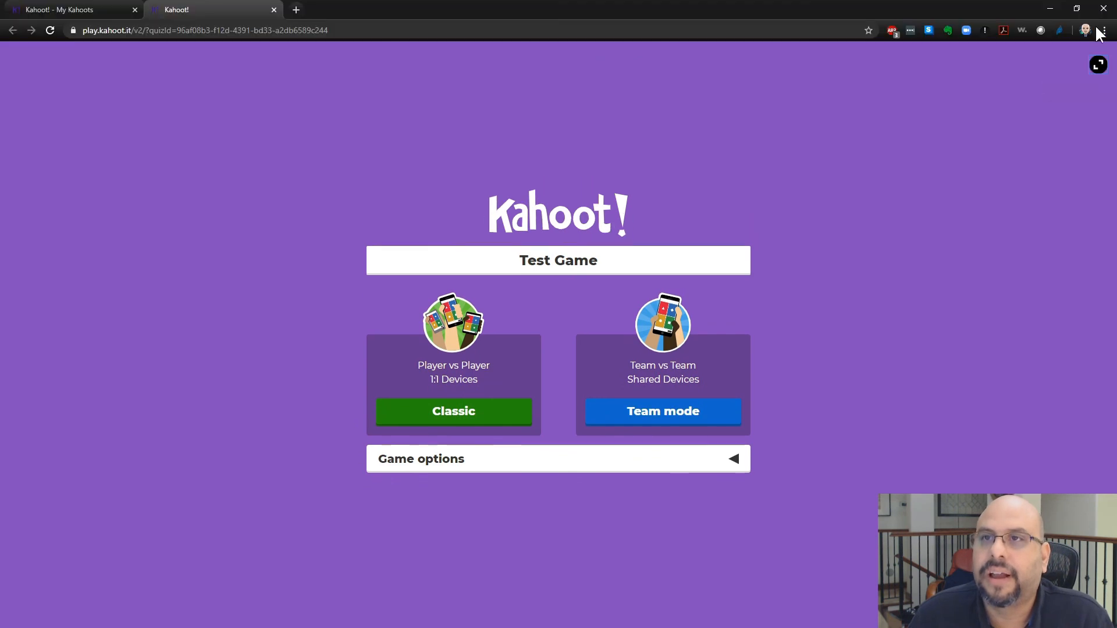
key(F11)
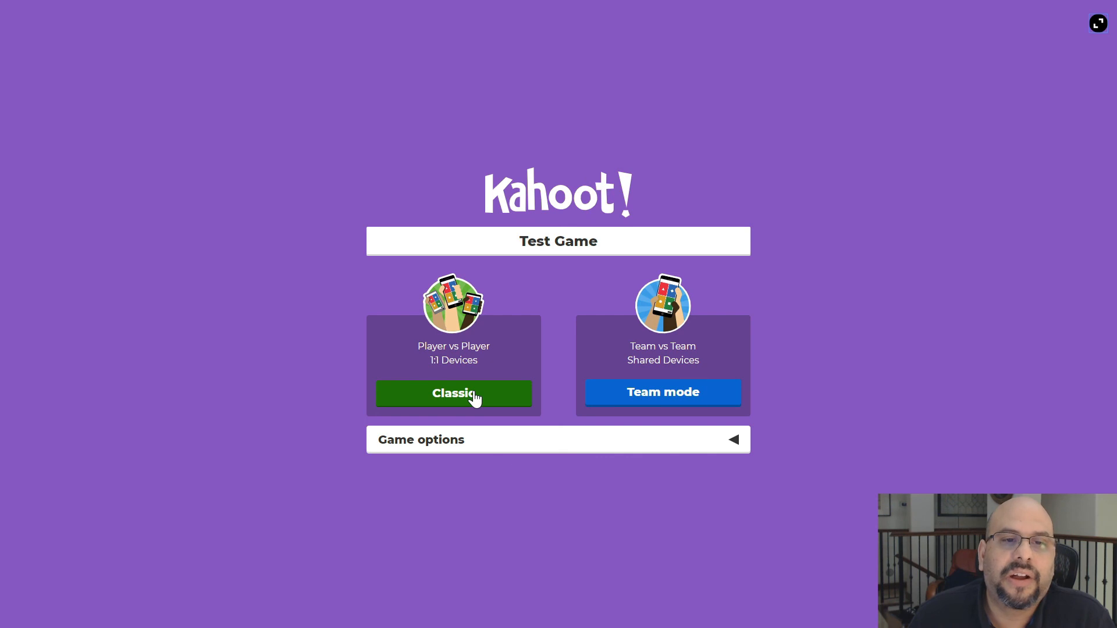
- Expand and collapse the game options, then launch the game in Classic player-vs-player mode
click(494, 446)
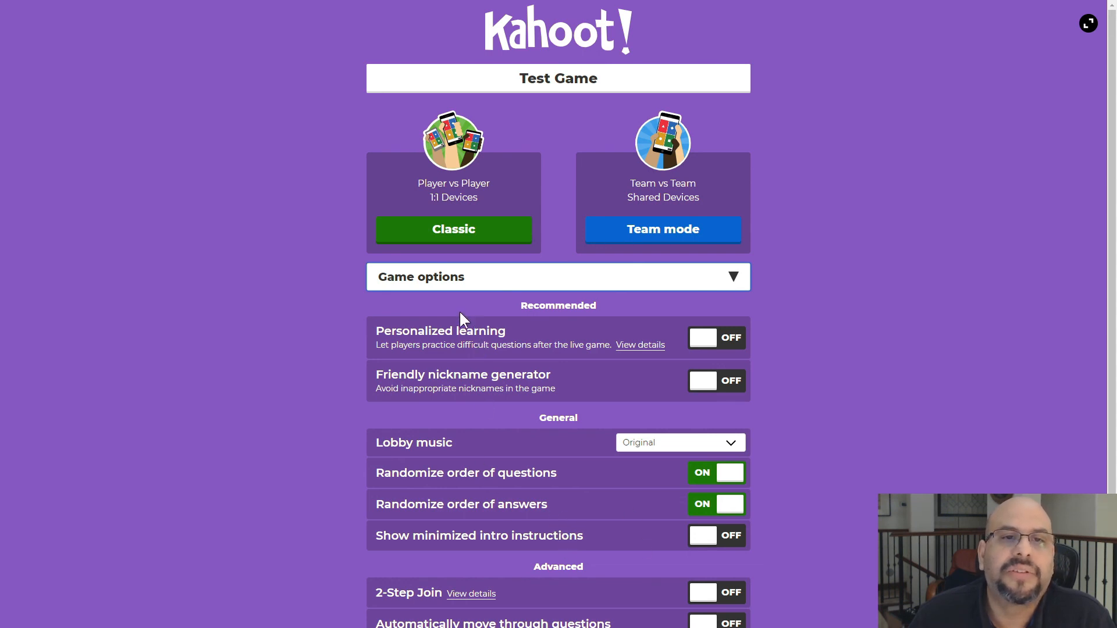
click(442, 281)
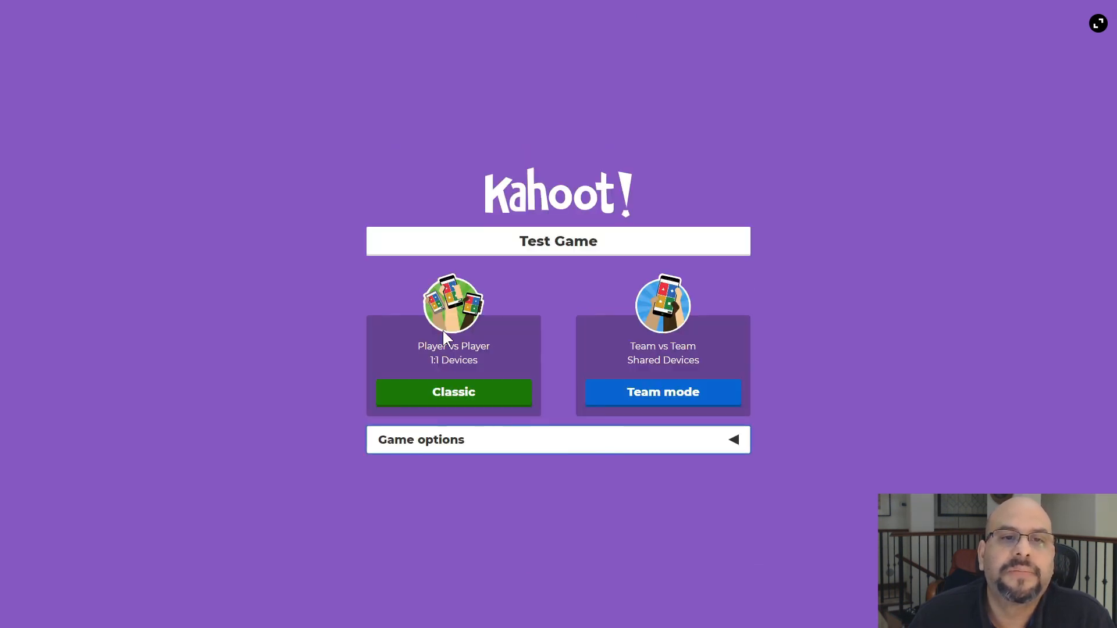
click(452, 402)
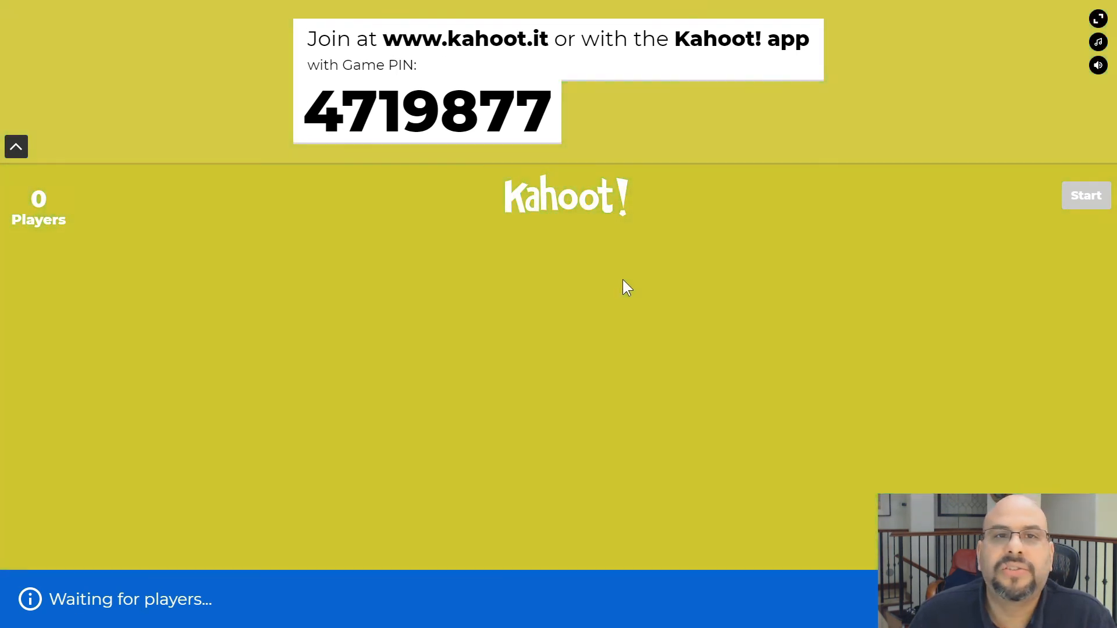
- Highlight the join address and the game PIN shown in the lobby
drag(343, 110, 545, 112)
drag(446, 44, 550, 42)
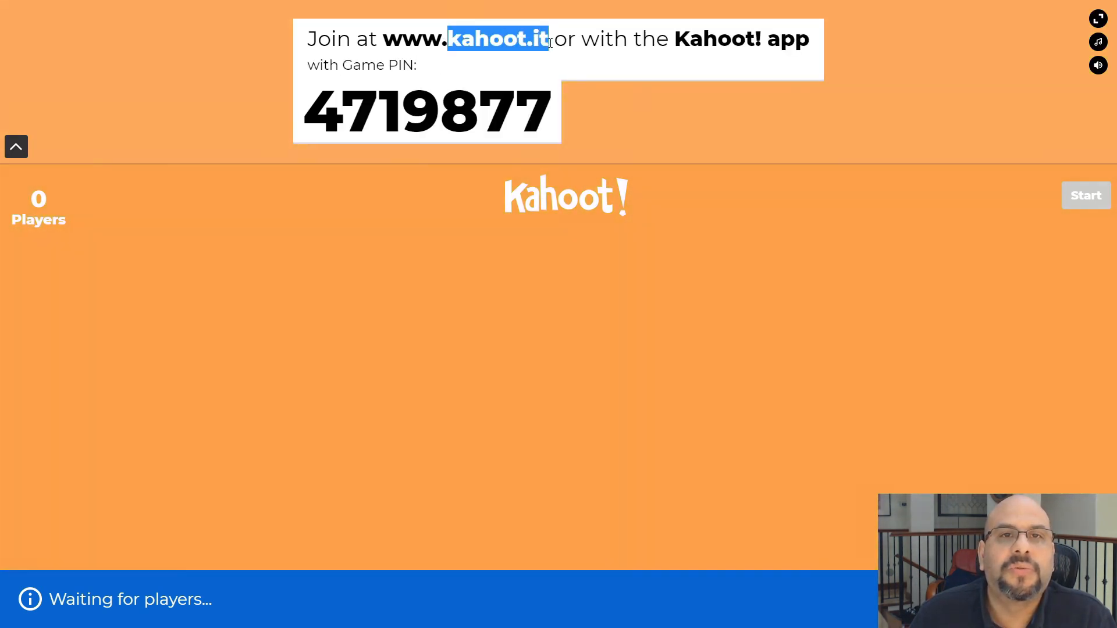
drag(306, 111, 570, 118)
click(620, 273)
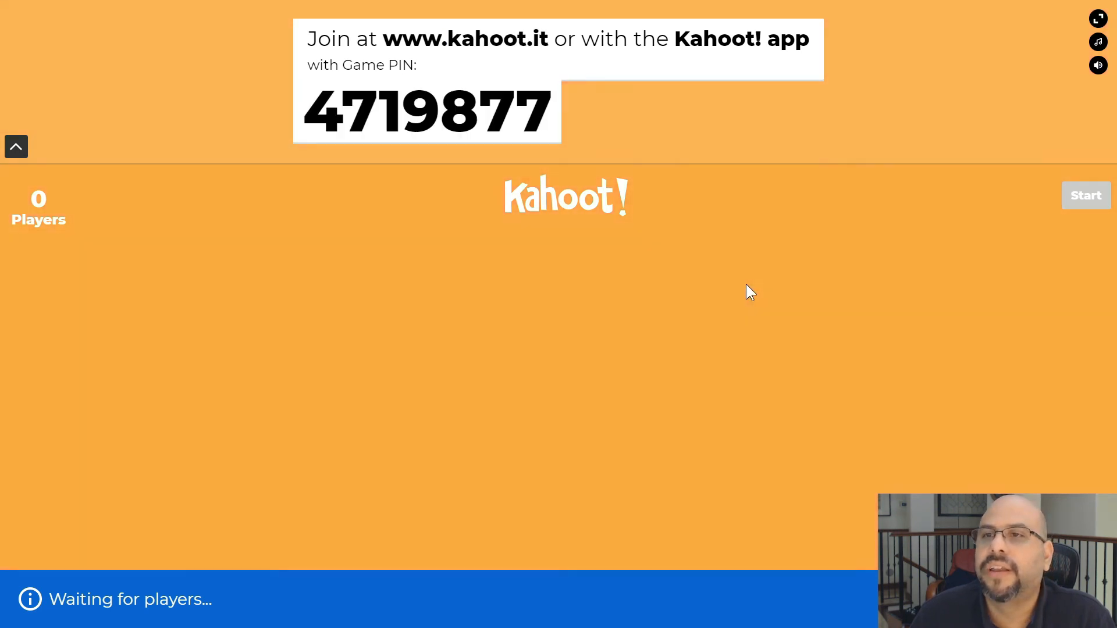
- Exit full screen and switch back to the My Kahoots tab
click(1097, 18)
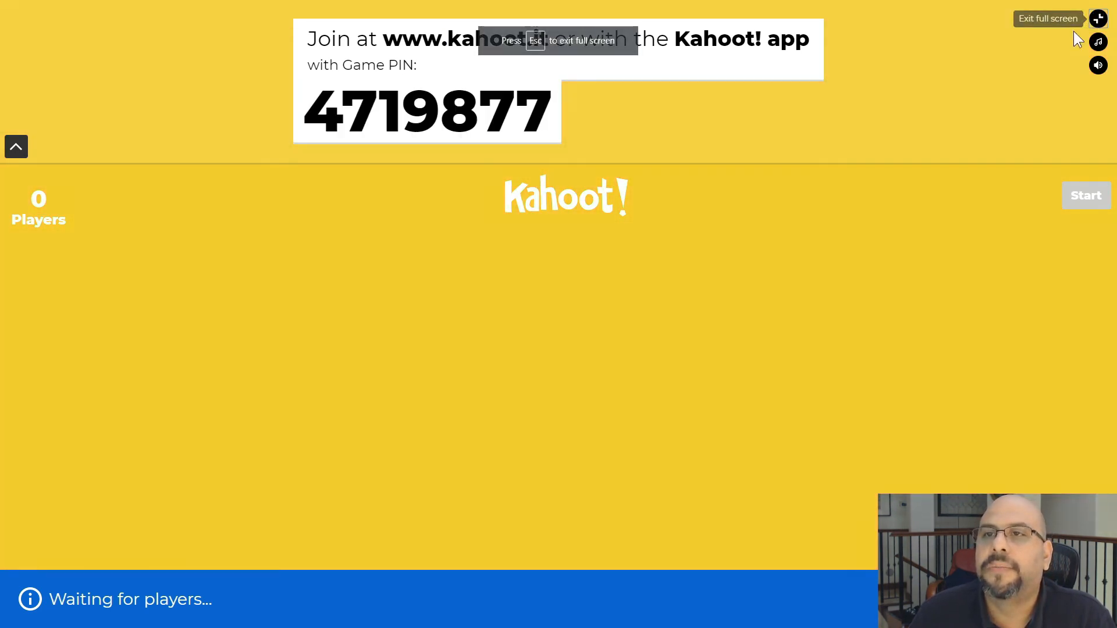
key(Escape)
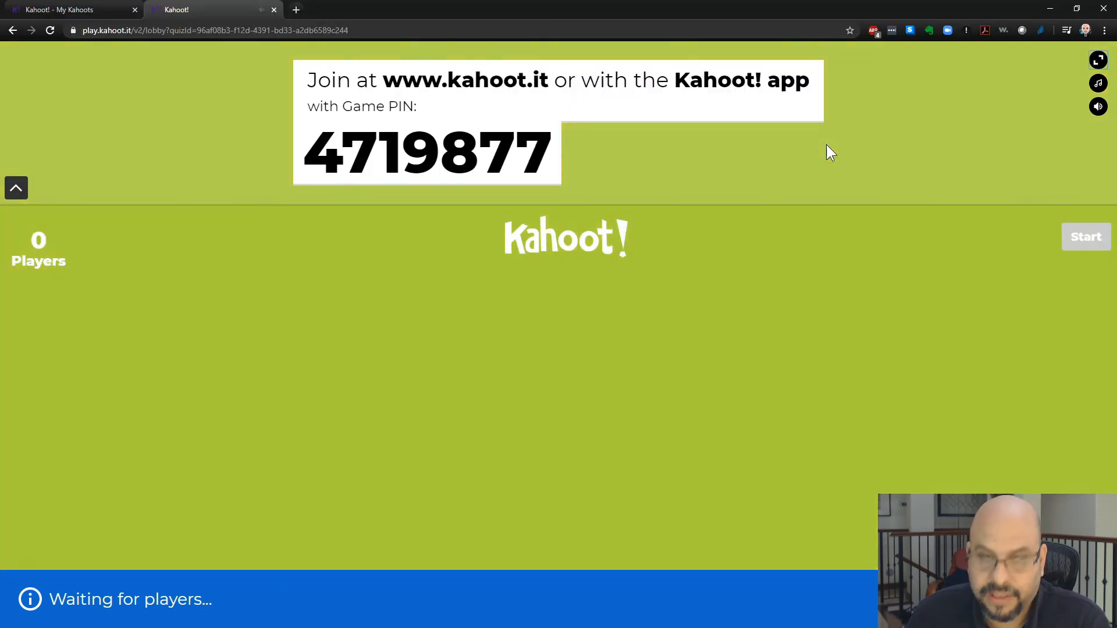
click(100, 8)
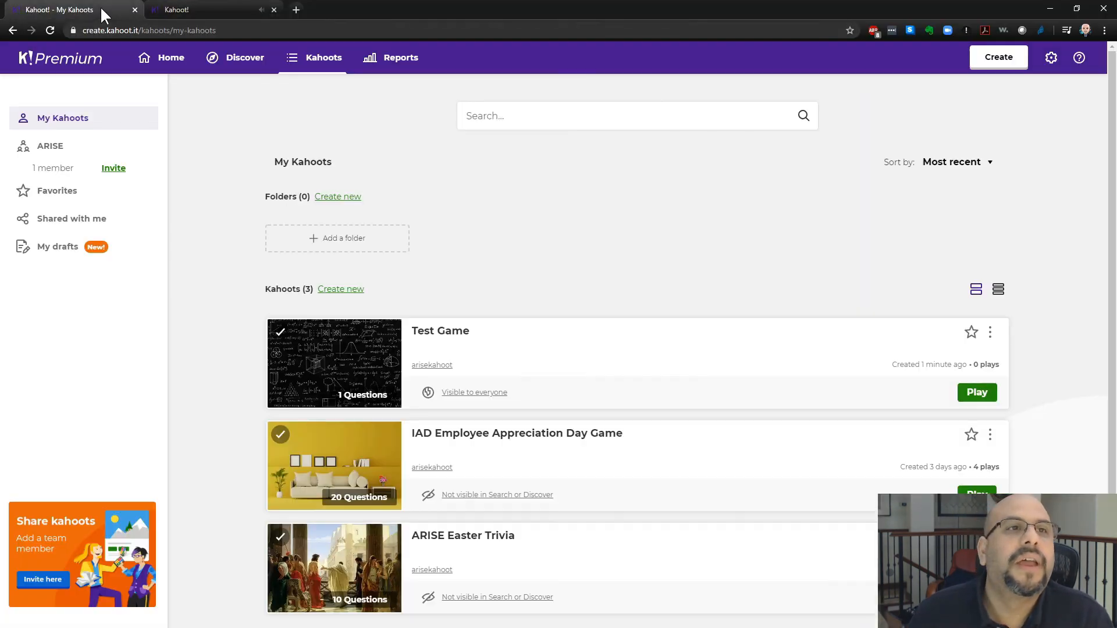